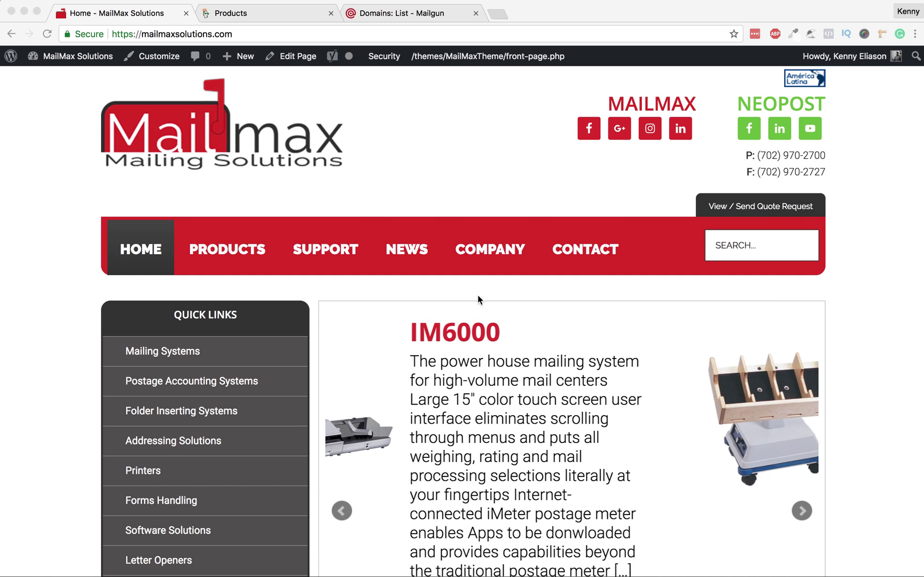
# Step: Search Add New plugins for 'mailgun', then install and activate Mailgun for WordPress
pyautogui.click(78, 58)
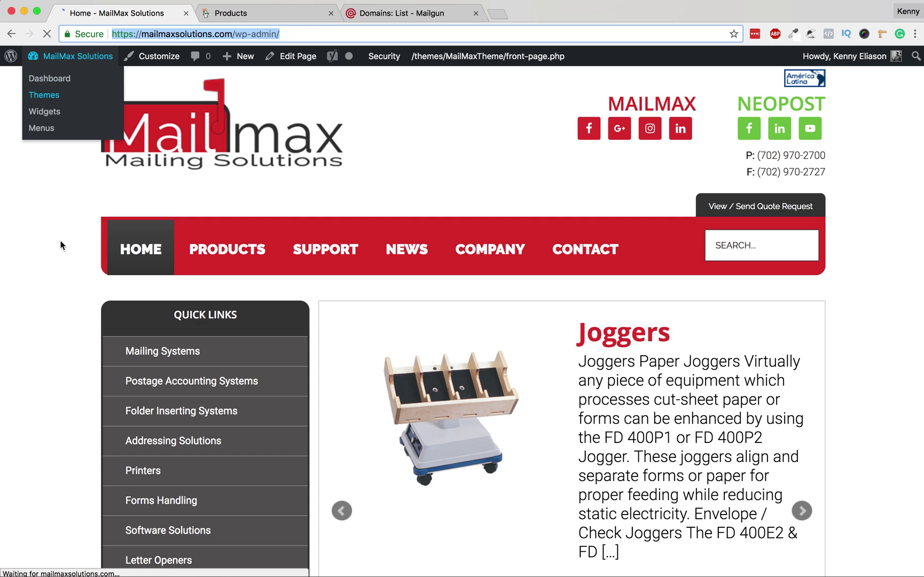
pyautogui.moveTo(37, 416)
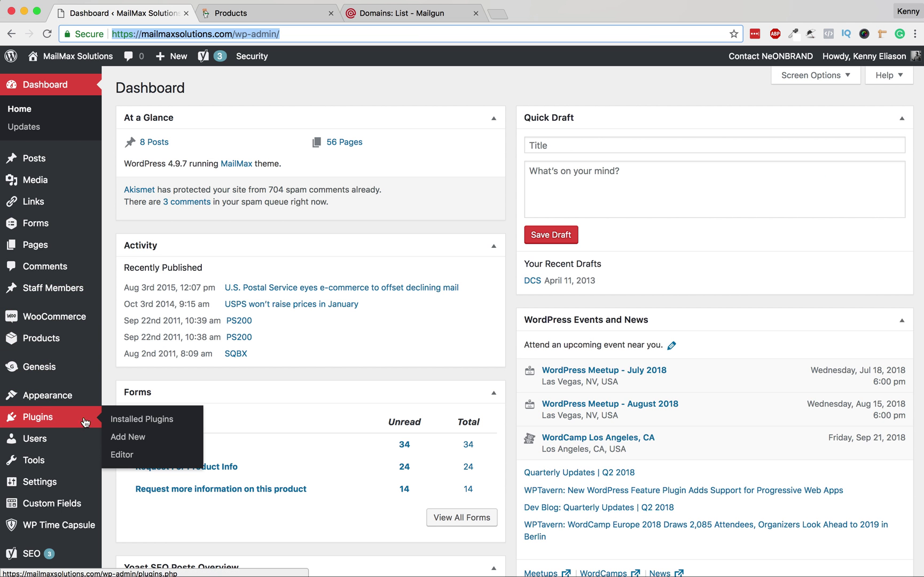
pyautogui.click(134, 436)
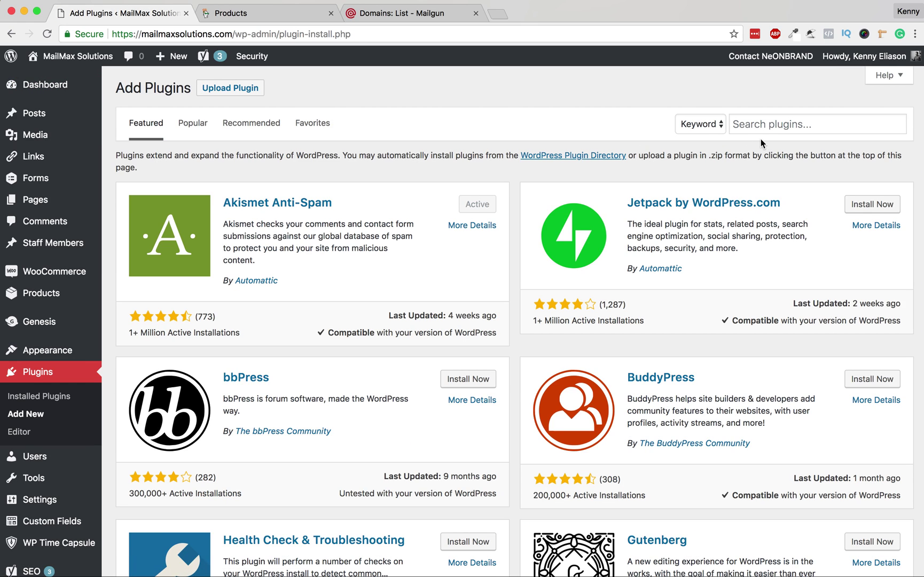
pyautogui.click(766, 128)
pyautogui.write('mailgun')
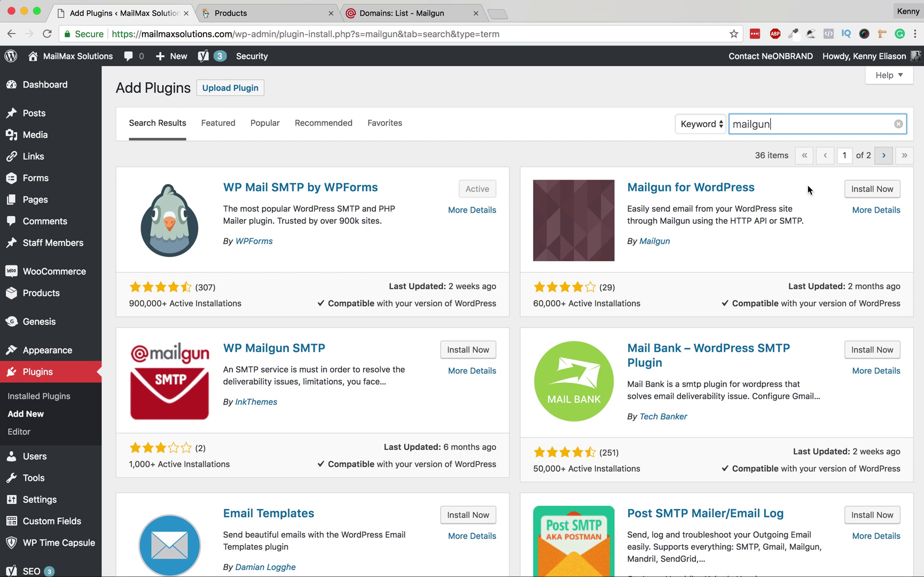
pyautogui.click(875, 189)
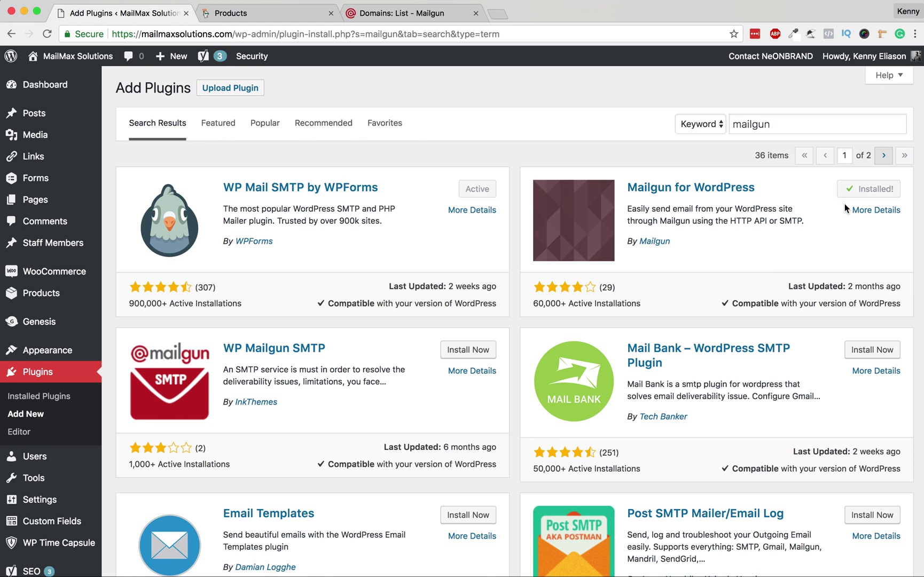
pyautogui.click(878, 189)
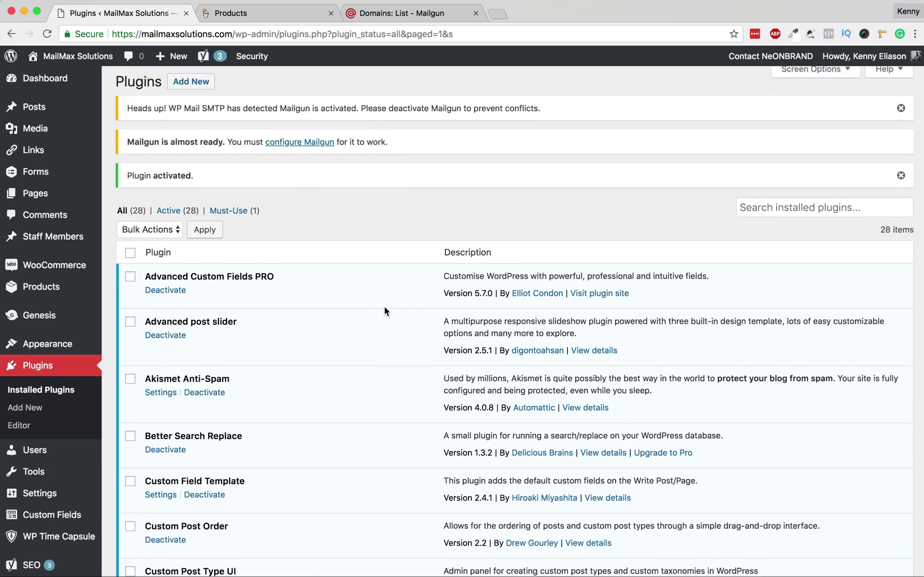
pyautogui.scroll(-10, 383, 305)
pyautogui.scroll(-5, 383, 305)
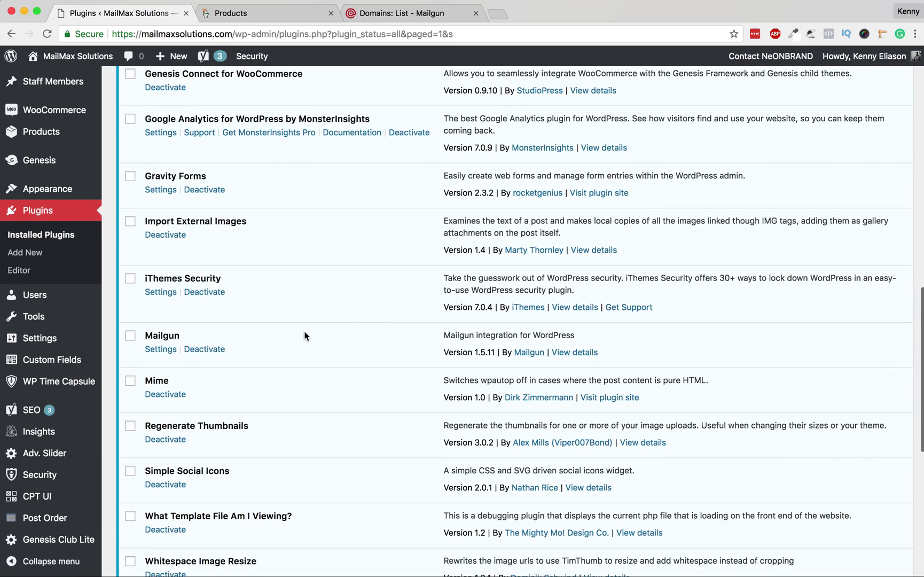
# Step: Open the Mailgun plugin's Settings from the Installed Plugins list
pyautogui.click(164, 350)
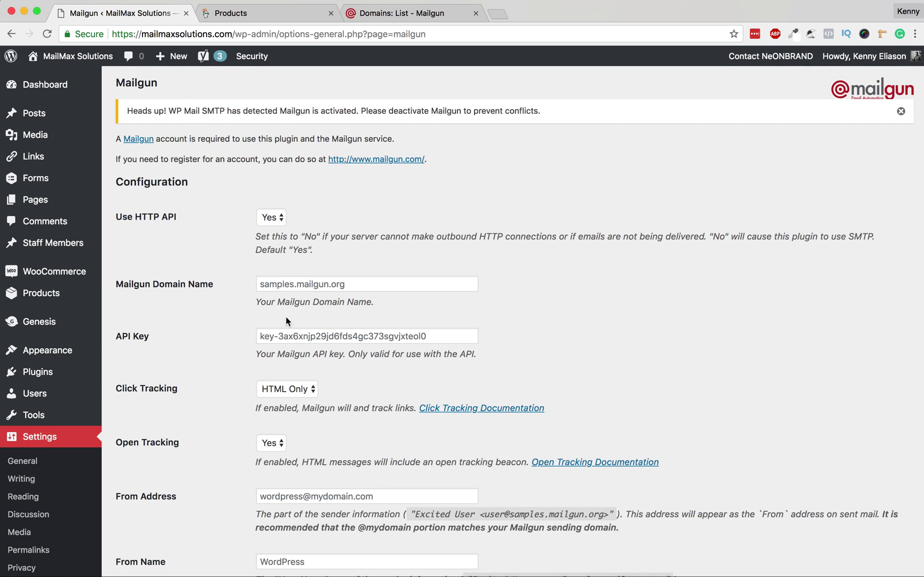
# Step: Create mg.mailmaxsolutions.com as a new sending domain in Mailgun's Domains list
pyautogui.click(390, 14)
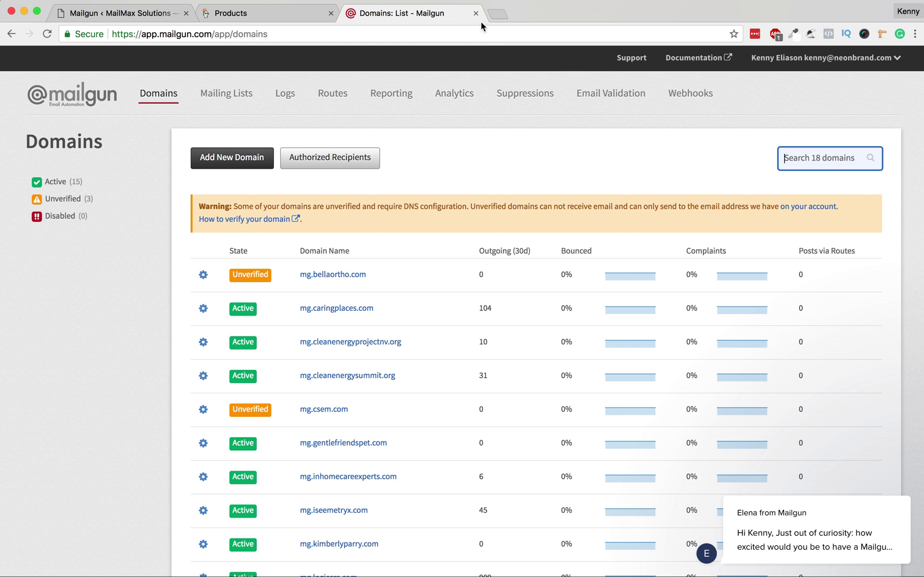
pyautogui.click(214, 164)
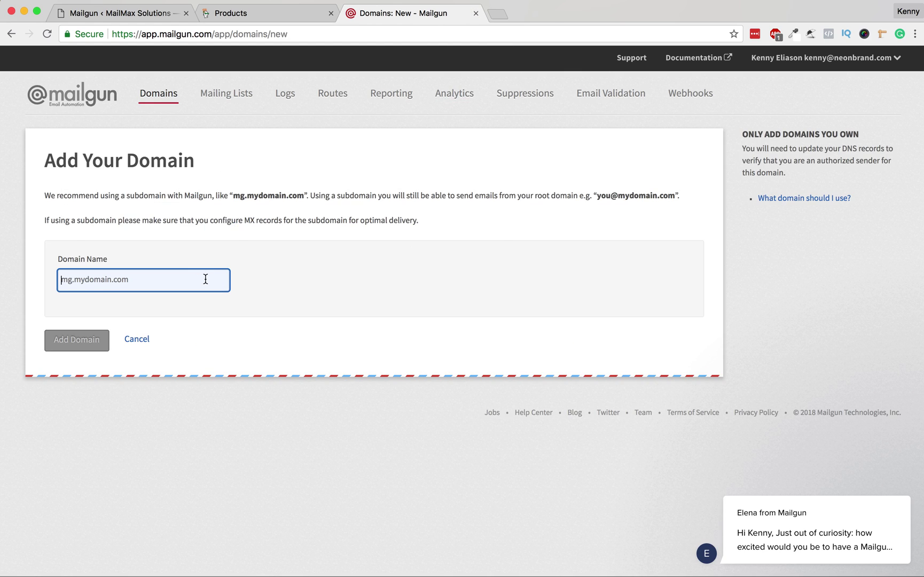
pyautogui.write('mg.mailmaxsolu')
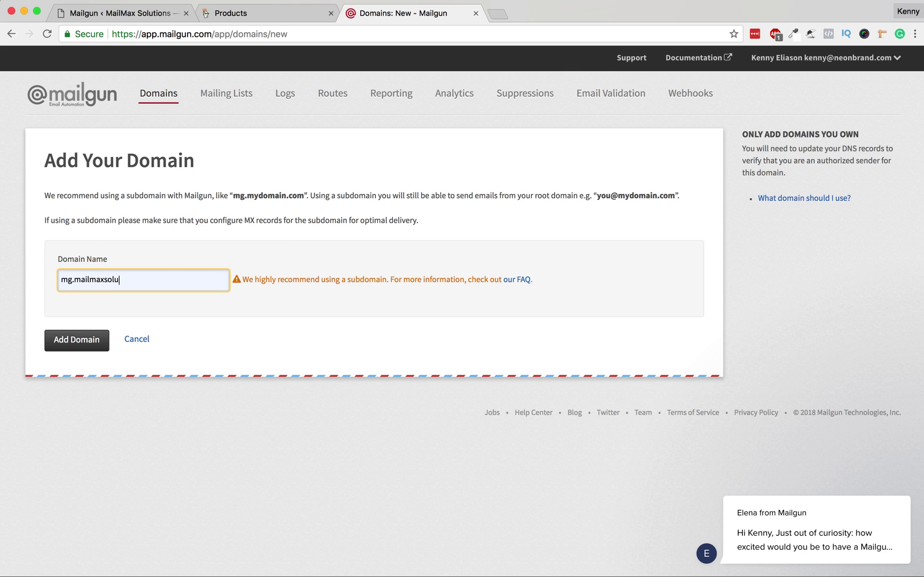
pyautogui.write('.com')
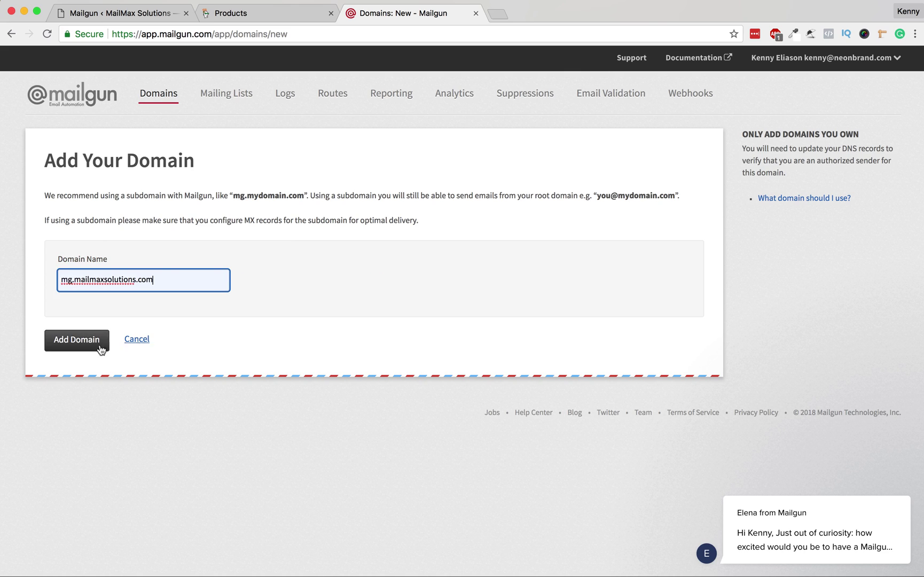
pyautogui.click(82, 343)
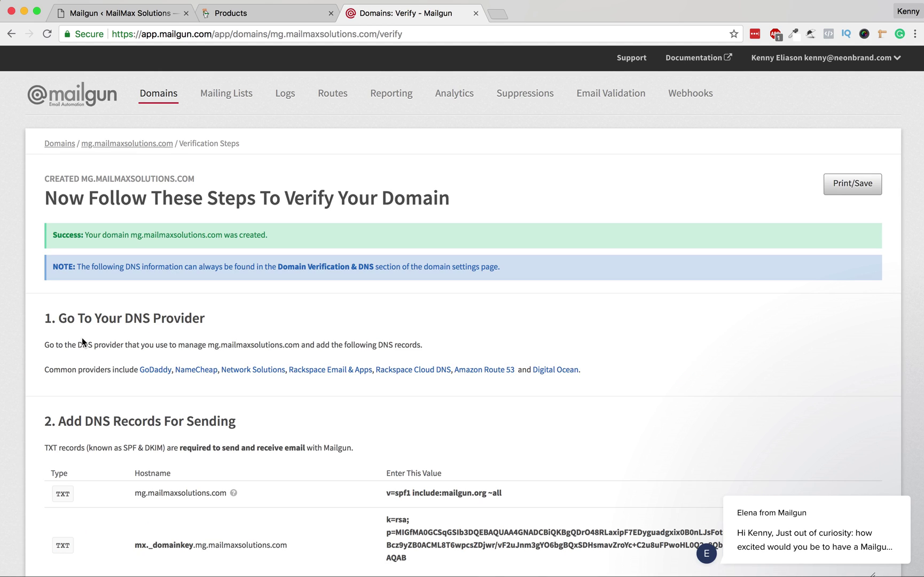
pyautogui.scroll(-3, 132, 332)
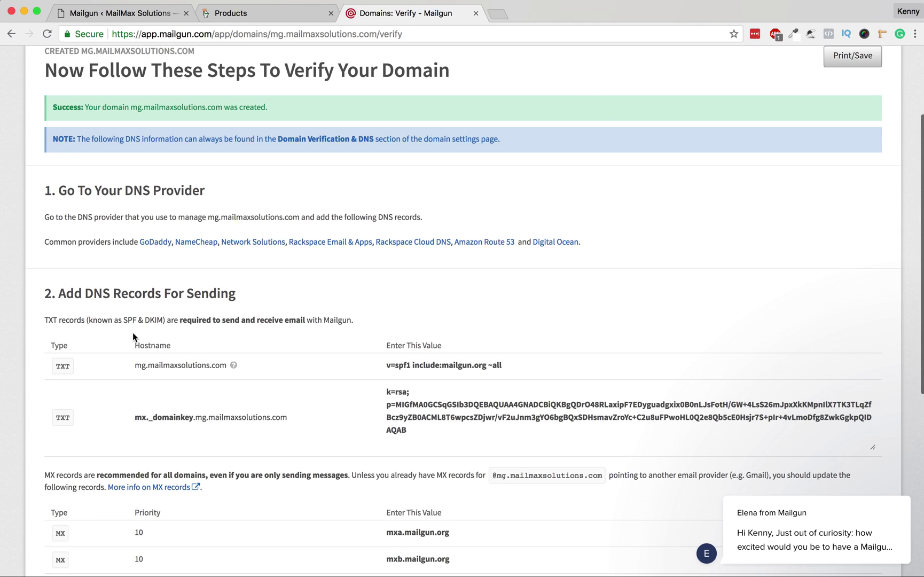
pyautogui.scroll(-1, 132, 332)
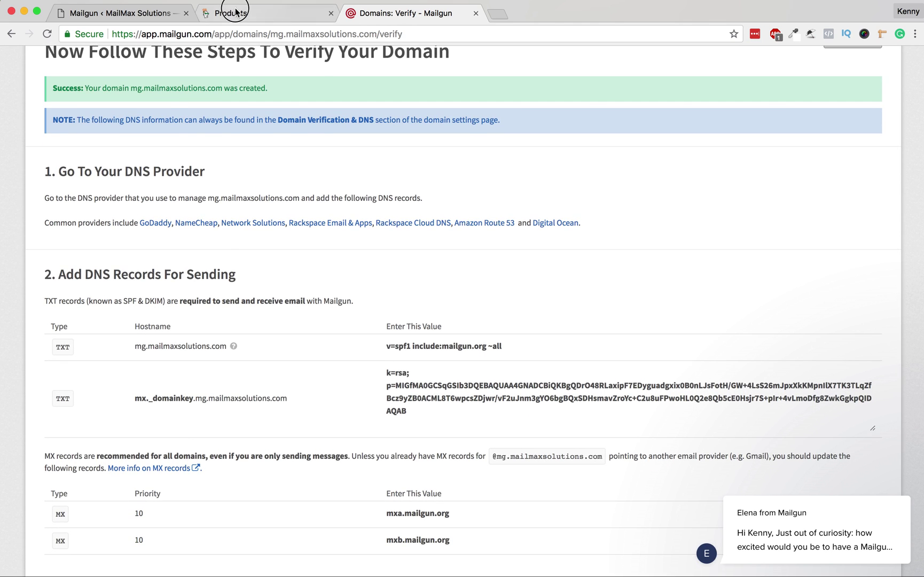
pyautogui.moveTo(235, 13); pyautogui.dragTo(417, 8)
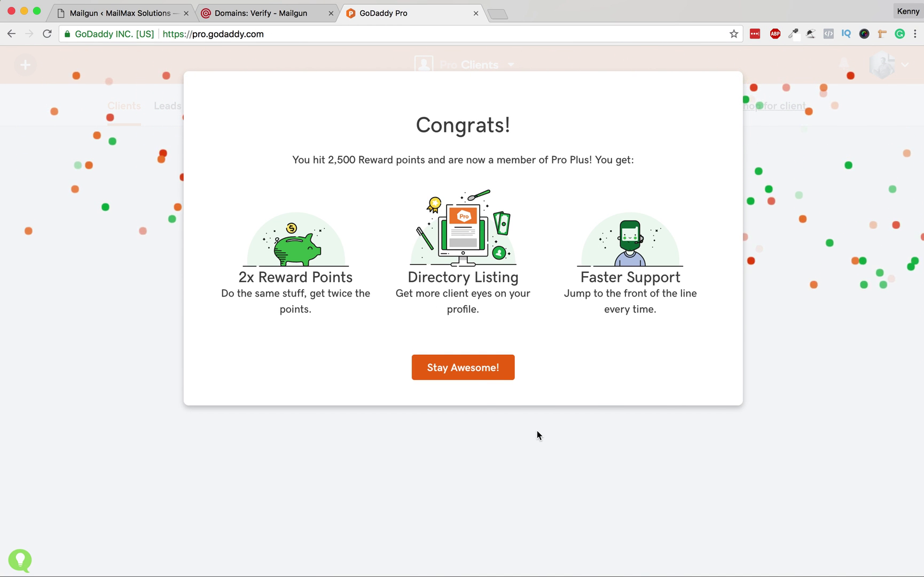
# Step: Dismiss the Pro Plus notice and manage Mailmax Mailing Solutions' mailmaxsolutions.com domain
pyautogui.click(460, 362)
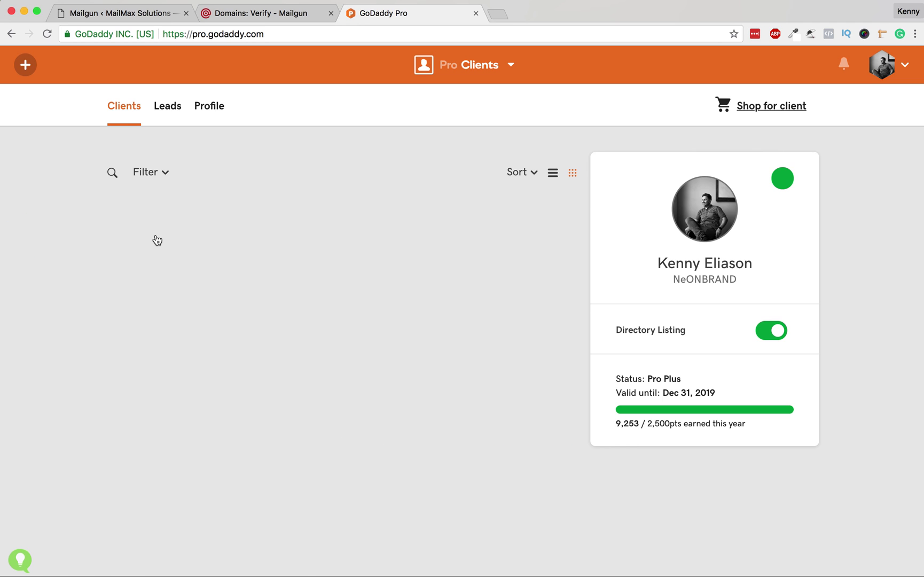
pyautogui.click(112, 172)
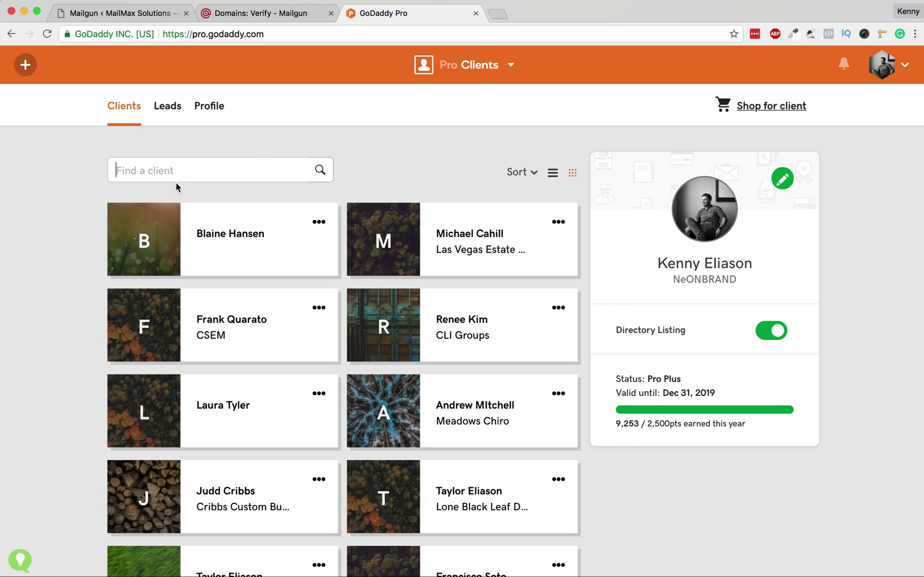
pyautogui.write('mail')
pyautogui.click(248, 227)
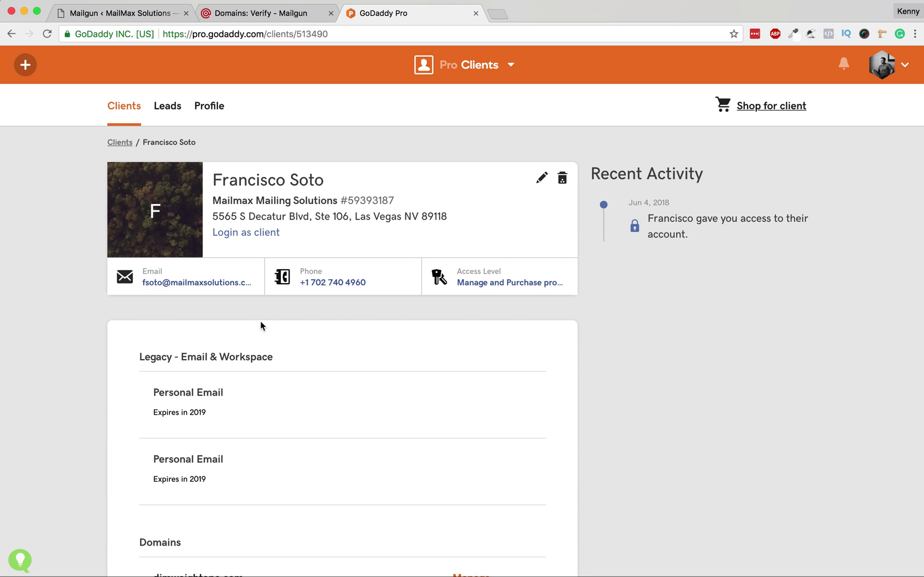
pyautogui.scroll(-5, 265, 425)
pyautogui.scroll(-4, 265, 424)
pyautogui.scroll(-3, 265, 425)
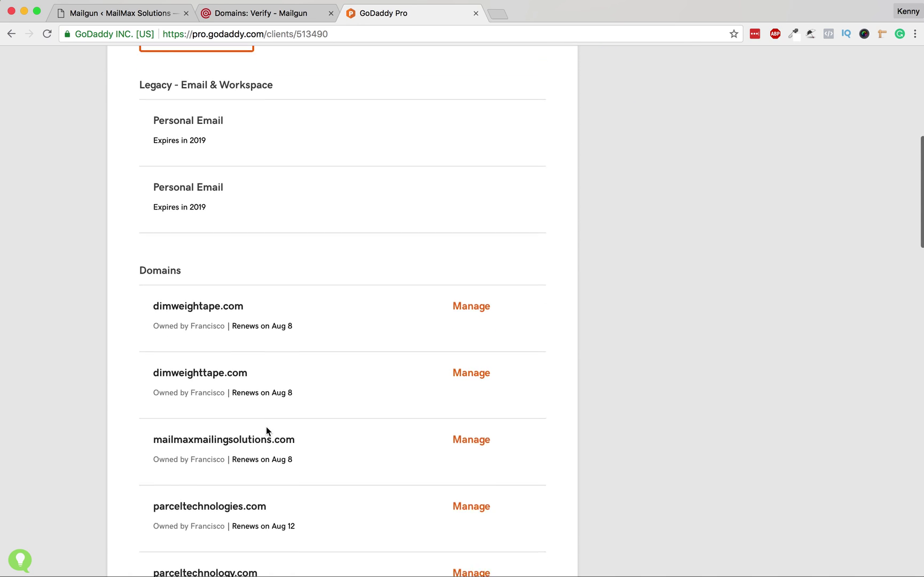
pyautogui.scroll(-2, 265, 430)
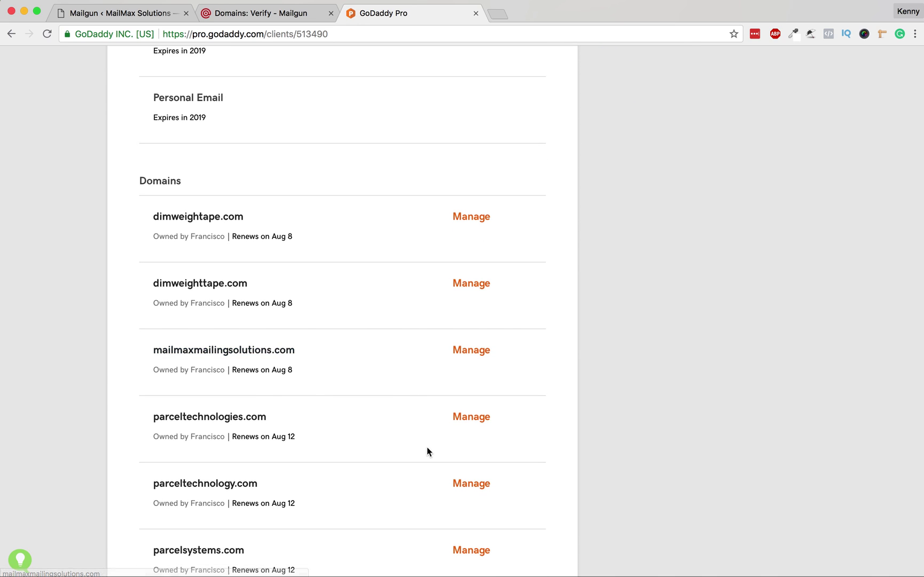
pyautogui.scroll(-5, 427, 451)
pyautogui.scroll(-2, 427, 451)
pyautogui.scroll(-5, 427, 452)
pyautogui.scroll(-2, 426, 451)
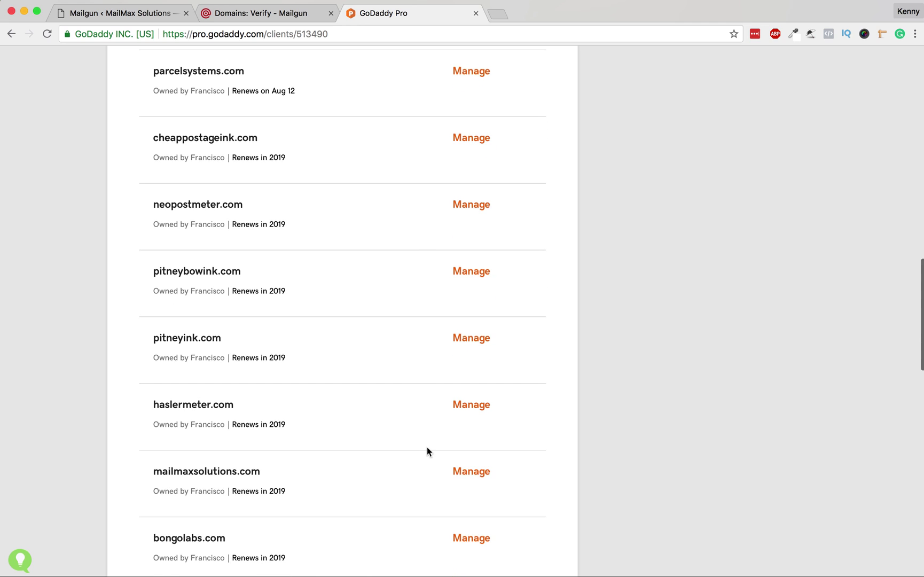
pyautogui.click(461, 471)
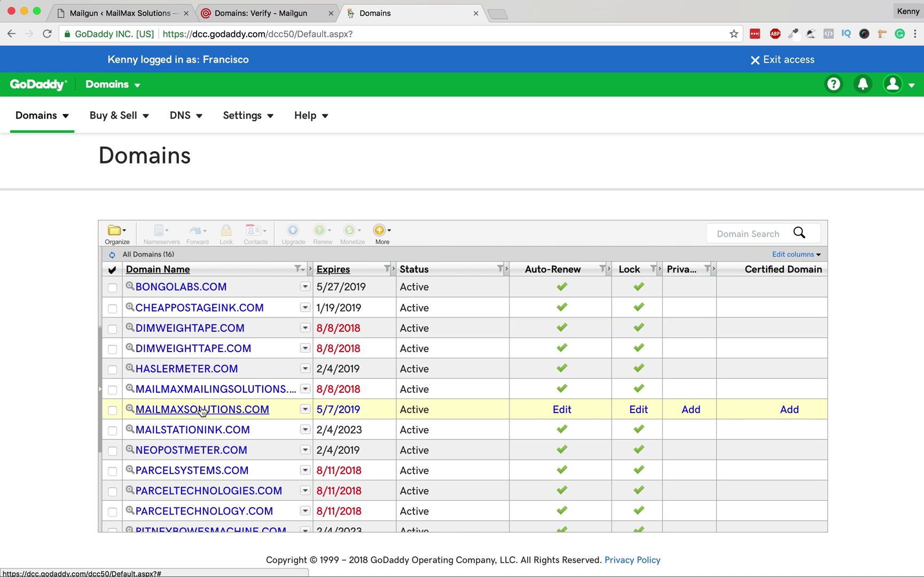
pyautogui.scroll(-3, 210, 407)
# Step: Open DNS management for mailmaxsolutions.com in GoDaddy's Domain Manager
pyautogui.click(222, 346)
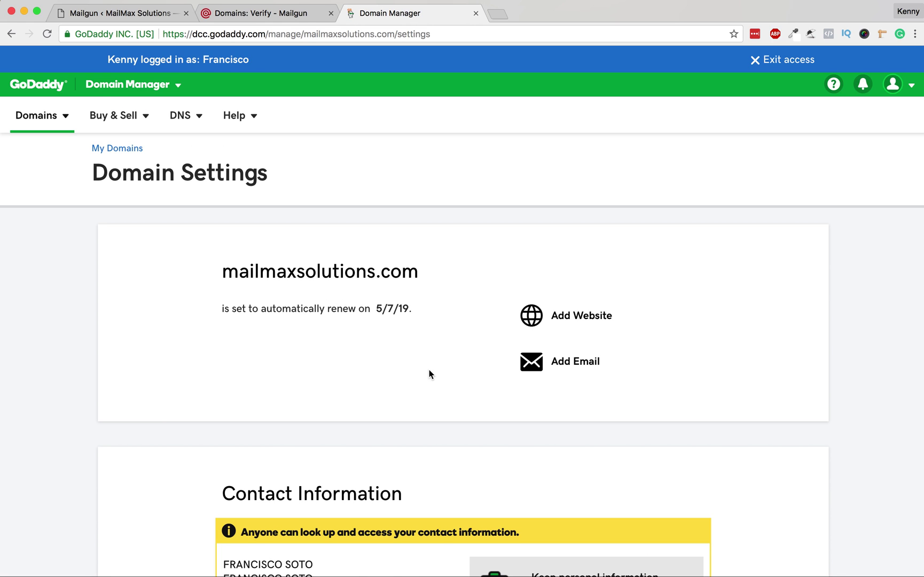
pyautogui.scroll(-5, 429, 369)
pyautogui.scroll(-3, 384, 421)
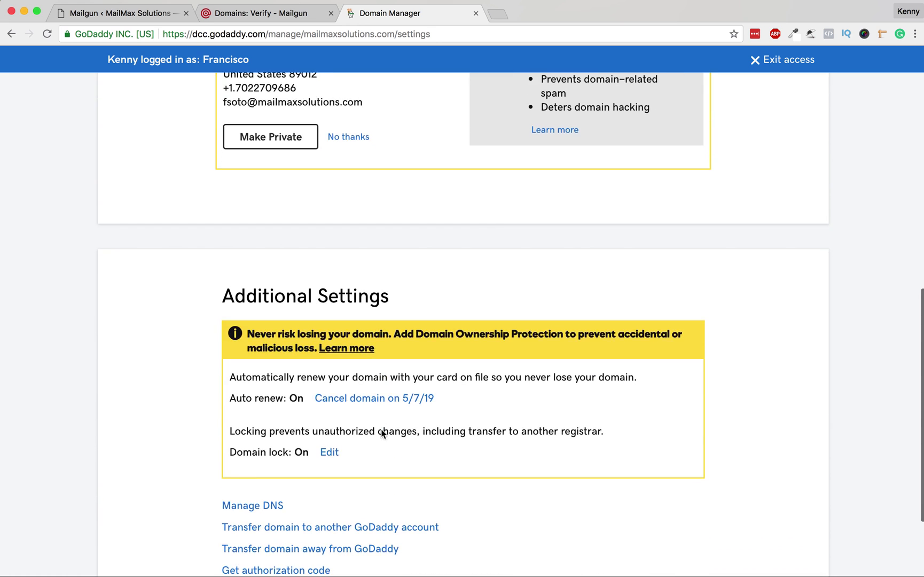
pyautogui.scroll(-1, 382, 432)
pyautogui.click(260, 473)
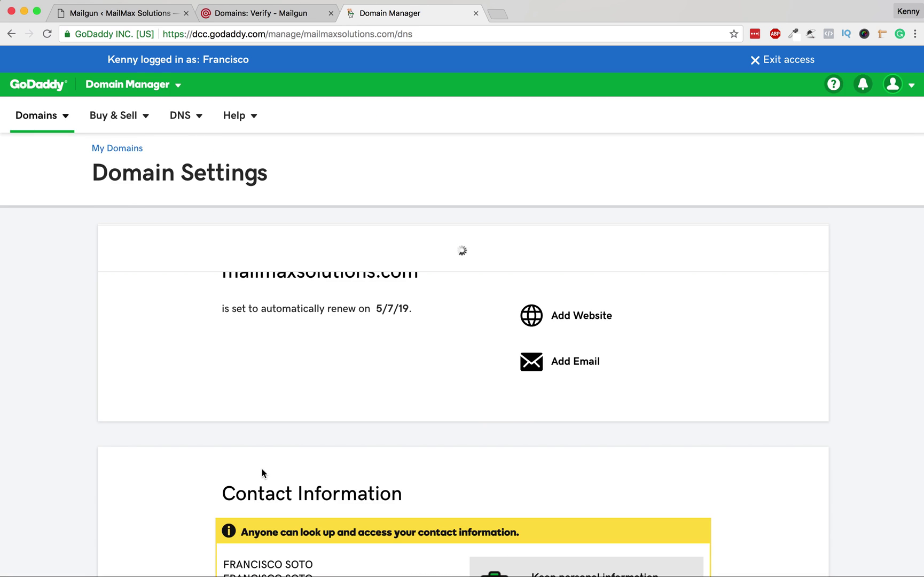
pyautogui.scroll(-1, 262, 469)
pyautogui.scroll(-2, 262, 469)
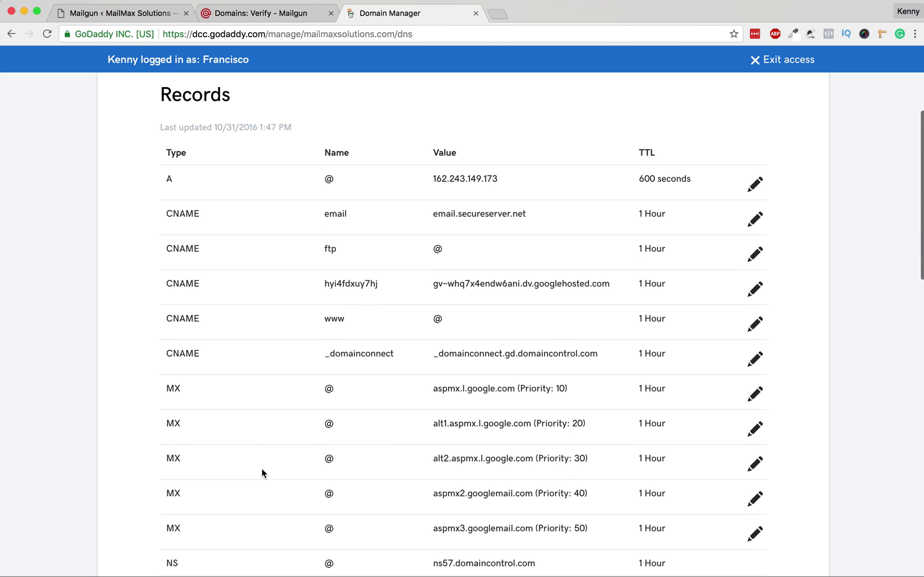
pyautogui.scroll(-1, 263, 473)
pyautogui.scroll(-2, 262, 473)
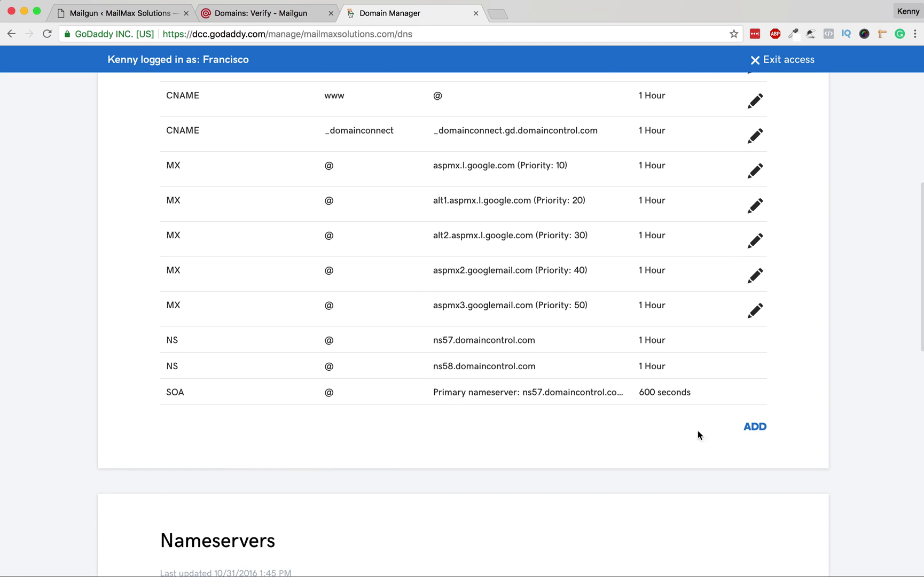
pyautogui.click(746, 426)
# Step: Copy Mailgun's SPF value and start a new TXT record in GoDaddy
pyautogui.click(260, 15)
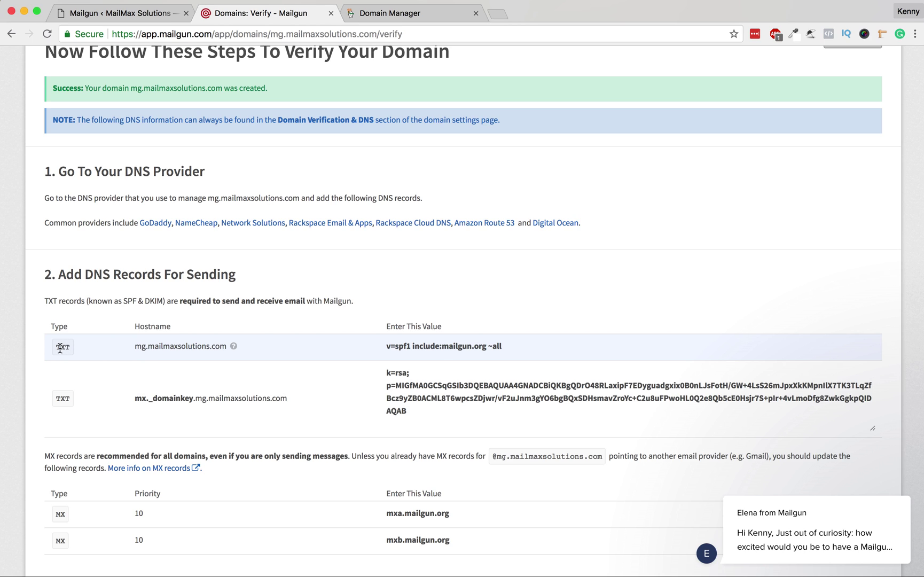
pyautogui.moveTo(384, 346)
pyautogui.mouseDown()
pyautogui.moveTo(534, 345)
pyautogui.moveTo(387, 348)
pyautogui.mouseUp()
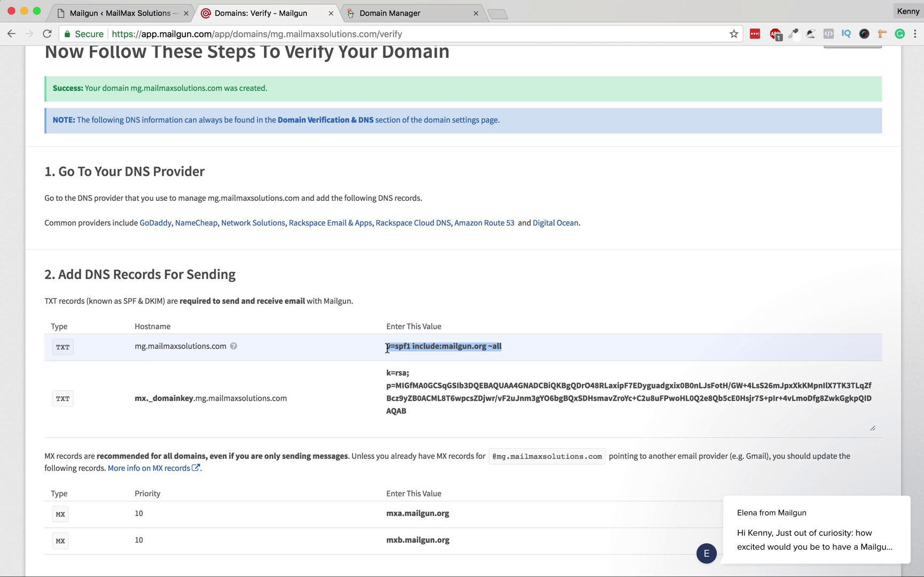
pyautogui.click(382, 15)
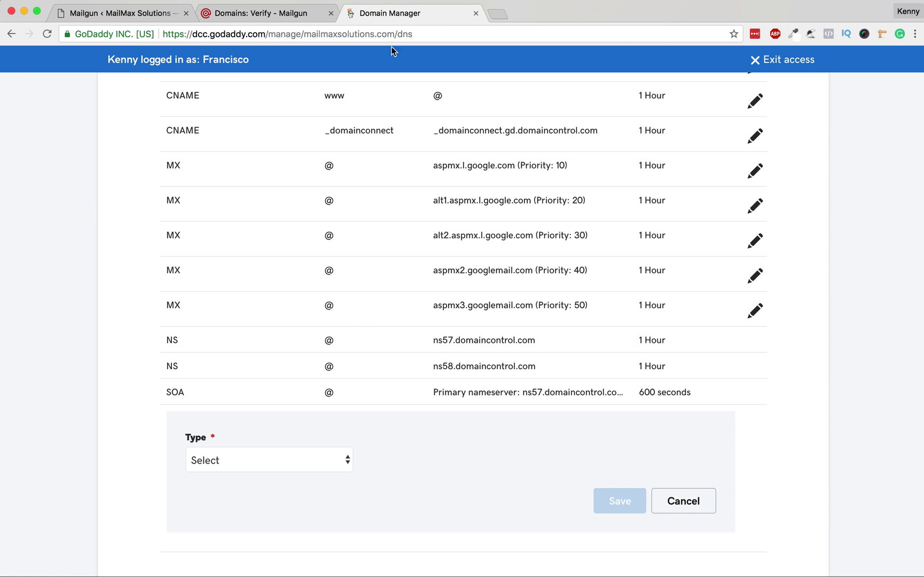
pyautogui.click(310, 462)
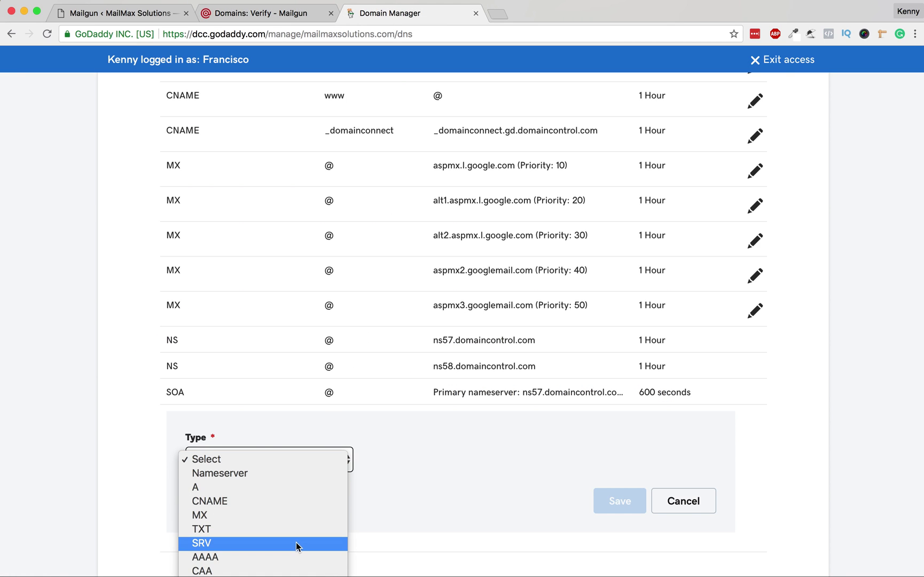
pyautogui.click(282, 528)
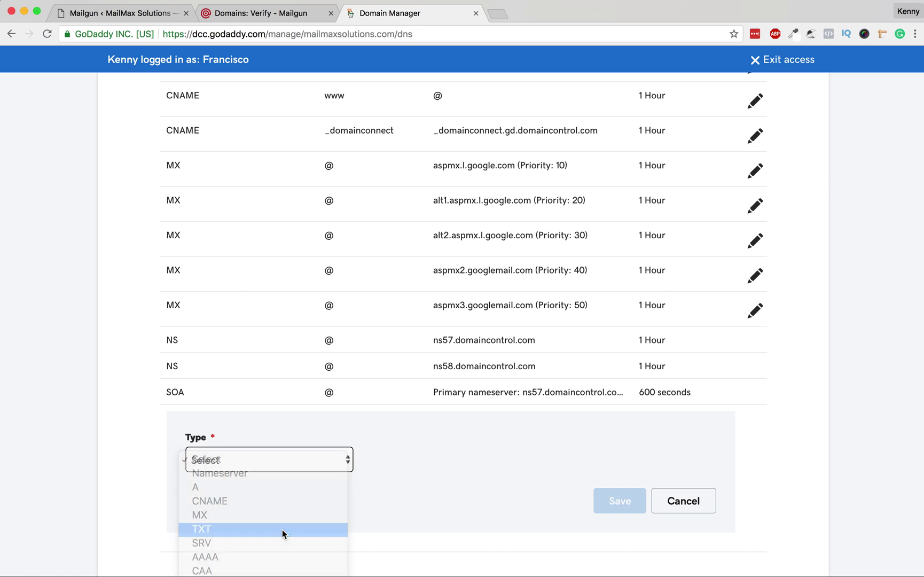
# Step: Save the TXT record with host mg, the SPF value and a 600-second TTL
pyautogui.click(397, 460)
pyautogui.write('mg')
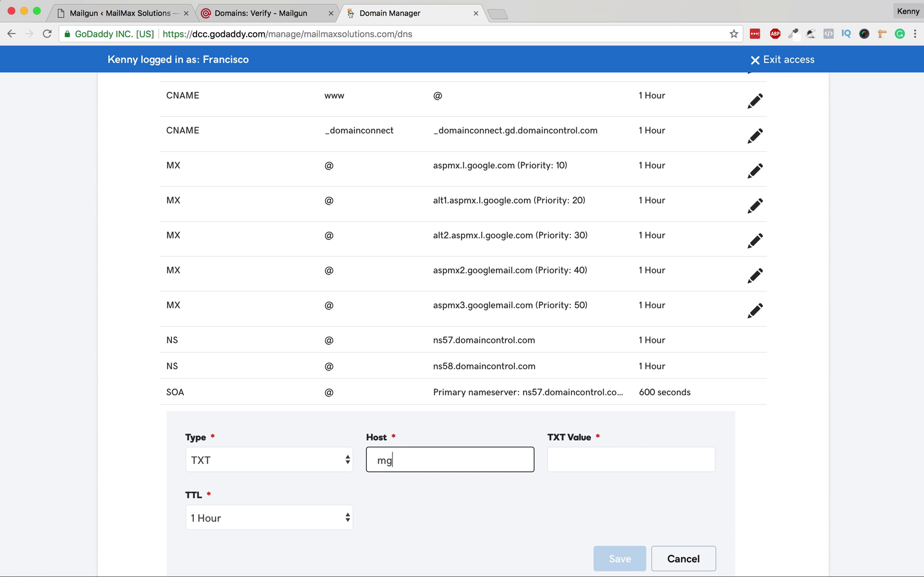
pyautogui.press('Tab')
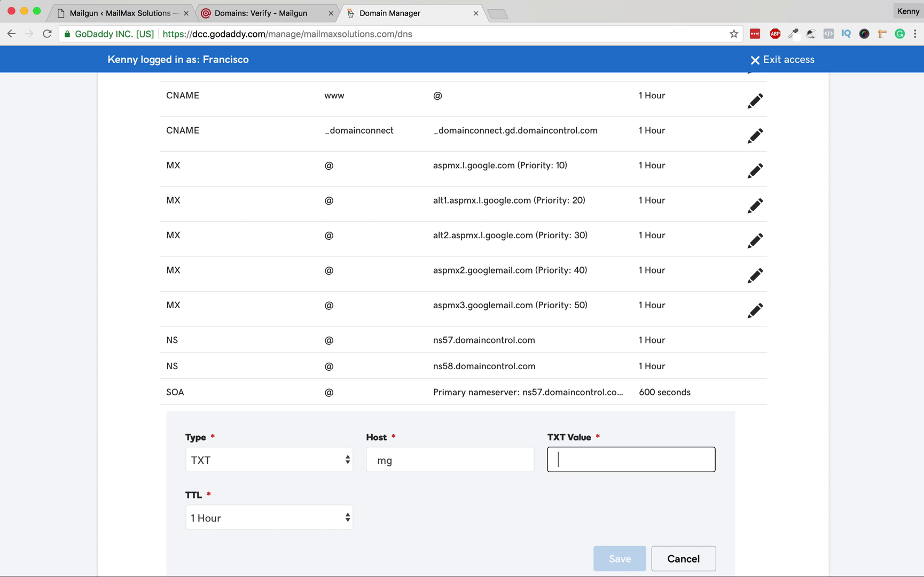
pyautogui.write('v=spf1 include:mailgun.org ~all')
pyautogui.click(285, 522)
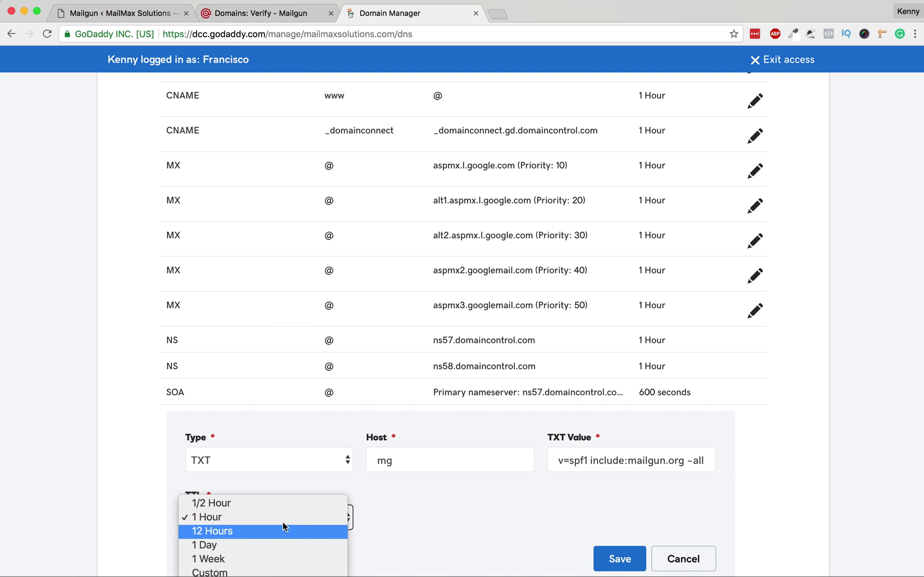
pyautogui.click(267, 570)
pyautogui.click(396, 518)
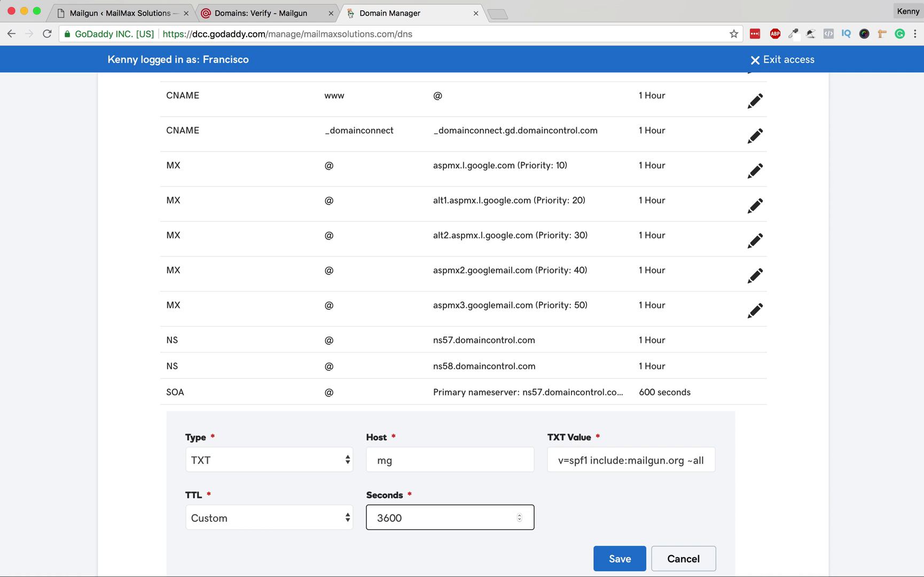
pyautogui.press('BackSpace')
pyautogui.click(622, 559)
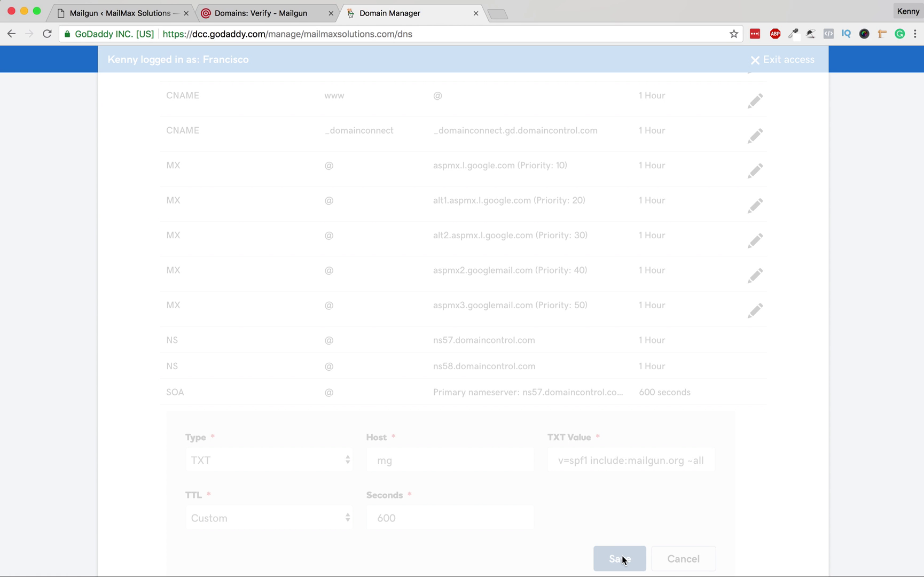
# Step: Start a second TXT record with host mx._domainkey.mg copied from Mailgun
pyautogui.click(268, 13)
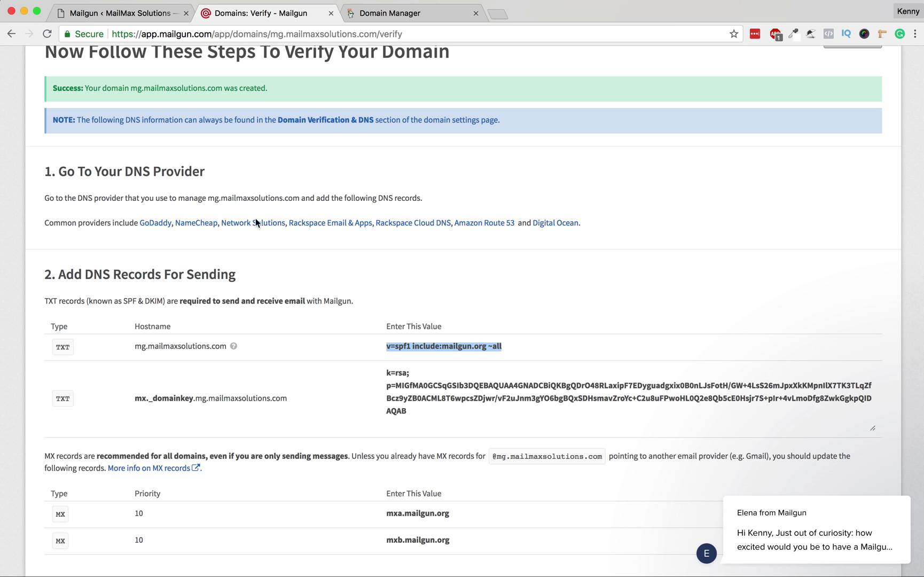
pyautogui.moveTo(137, 398); pyautogui.dragTo(201, 398)
pyautogui.press('super+c')
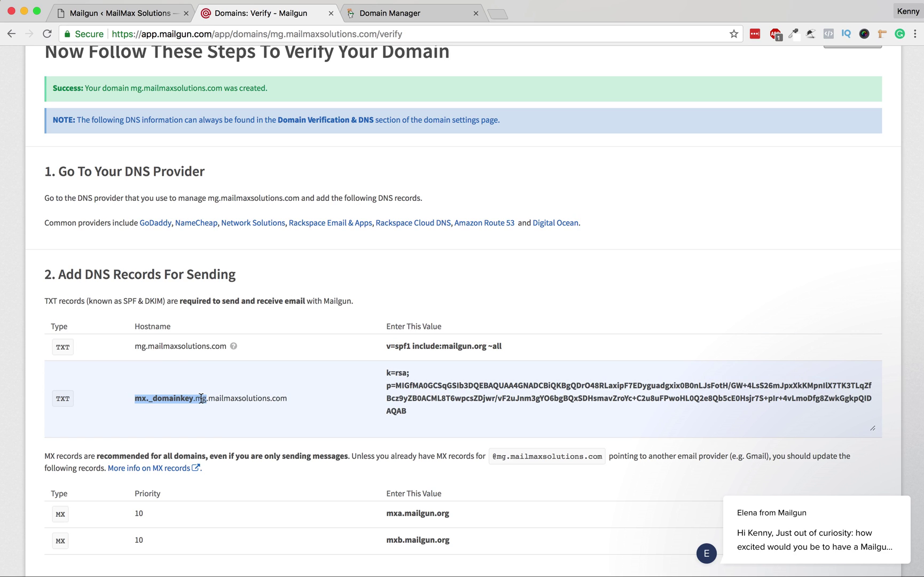
pyautogui.click(366, 14)
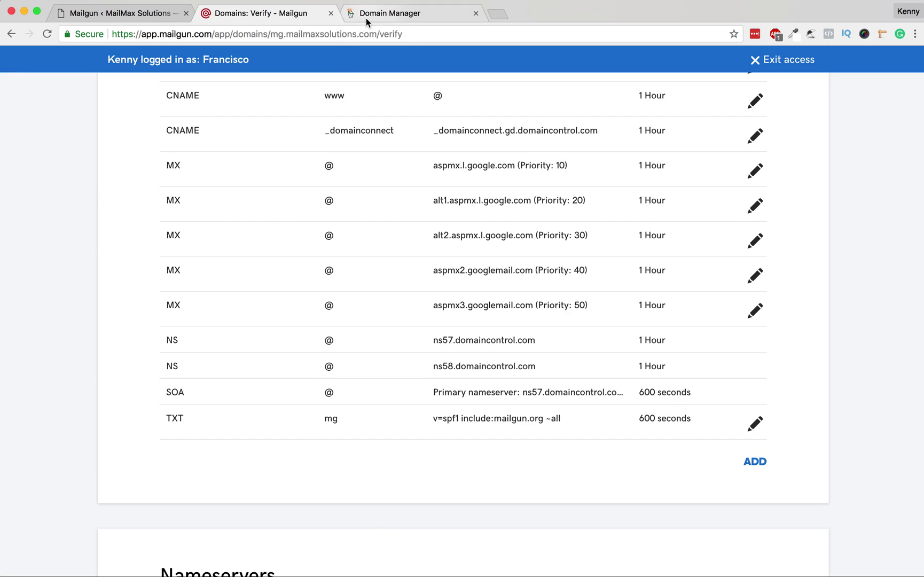
pyautogui.click(754, 462)
pyautogui.click(296, 496)
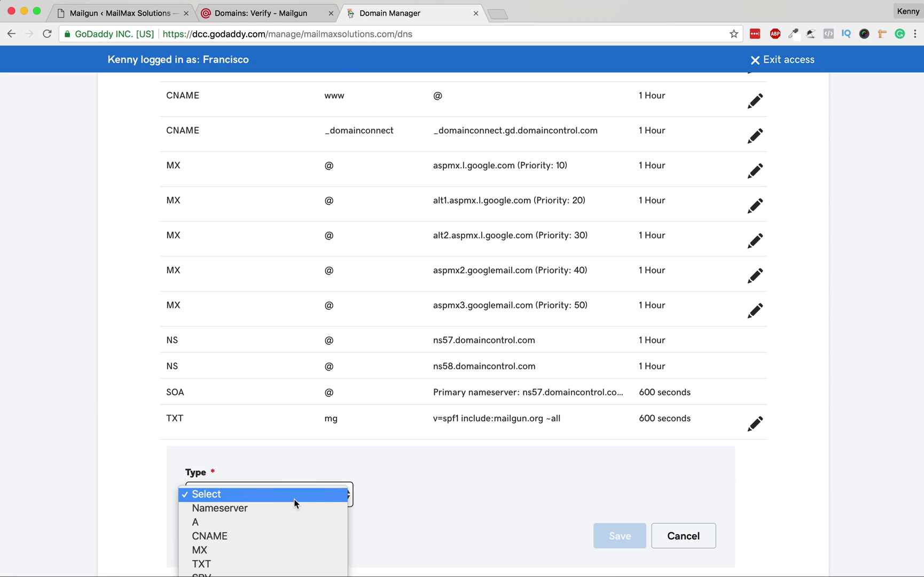
pyautogui.click(275, 563)
pyautogui.click(407, 496)
pyautogui.press('super+v')
# Step: Paste Mailgun's DKIM key as the value, set a 600-second TTL, and save
pyautogui.click(200, 14)
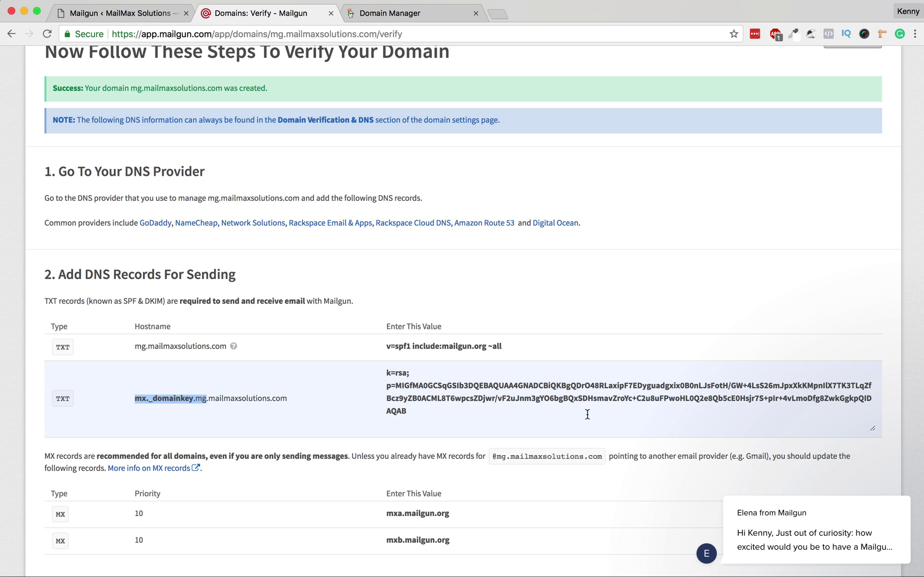
pyautogui.click(390, 374)
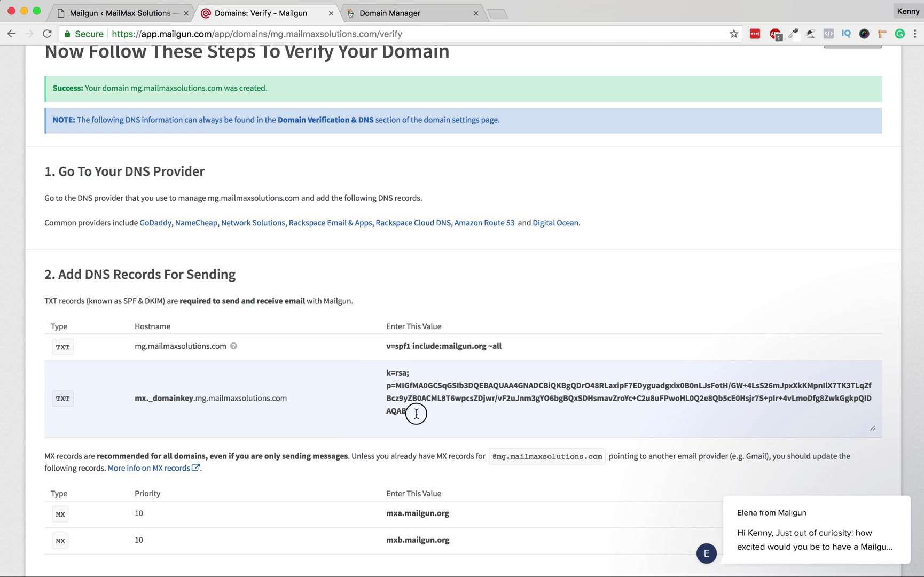
pyautogui.moveTo(408, 412); pyautogui.dragTo(386, 374)
pyautogui.hotkey('ctrl', 'Tab')
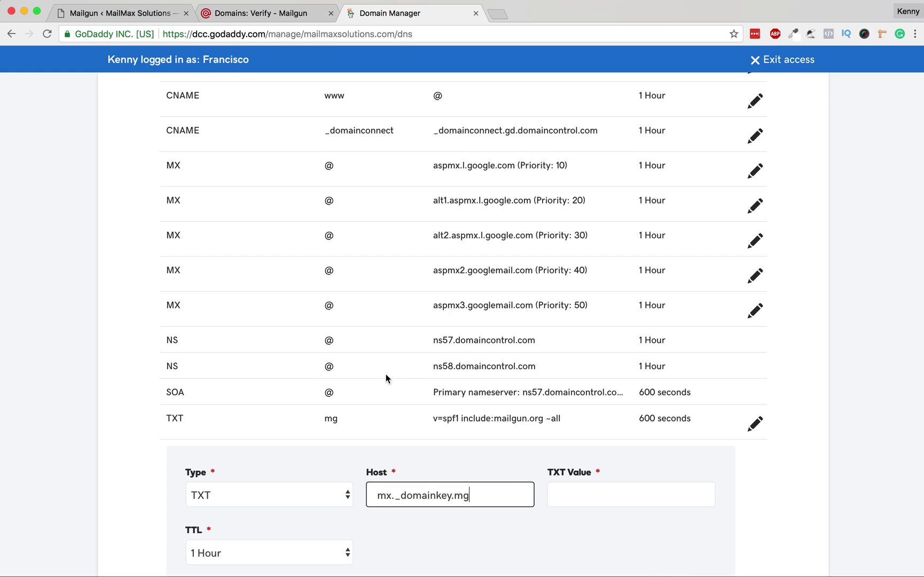
pyautogui.click(587, 492)
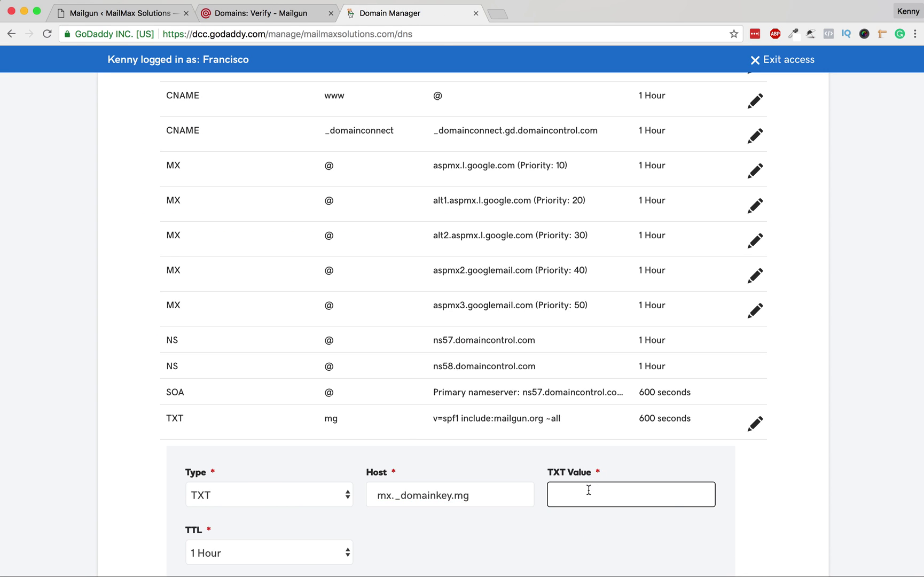
pyautogui.hotkey('ctrl', 'v')
pyautogui.click(321, 566)
pyautogui.click(314, 569)
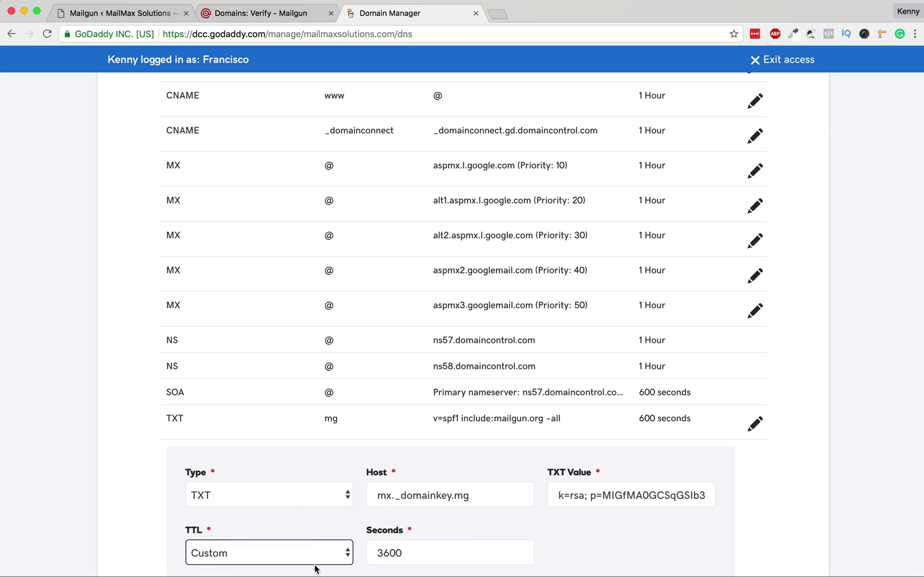
pyautogui.doubleClick(406, 557)
pyautogui.write('600')
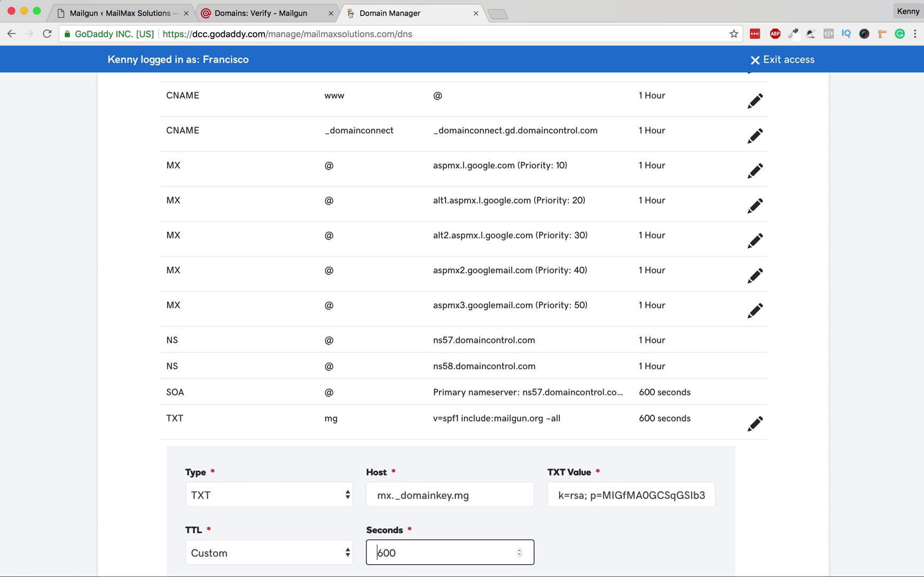
pyautogui.scroll(-5, 486, 513)
pyautogui.click(617, 424)
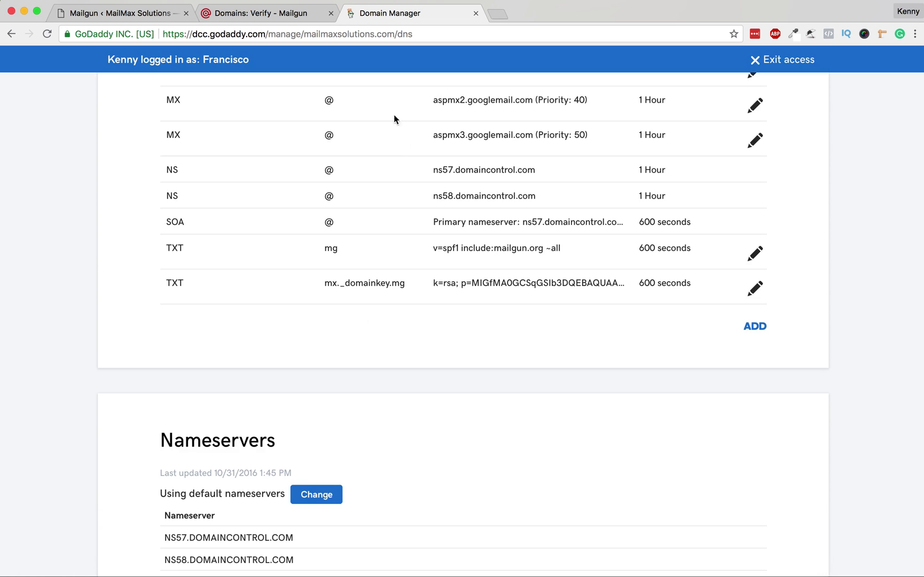
# Step: Start a new MX record in GoDaddy with host mg
pyautogui.click(263, 12)
pyautogui.scroll(-5, 248, 309)
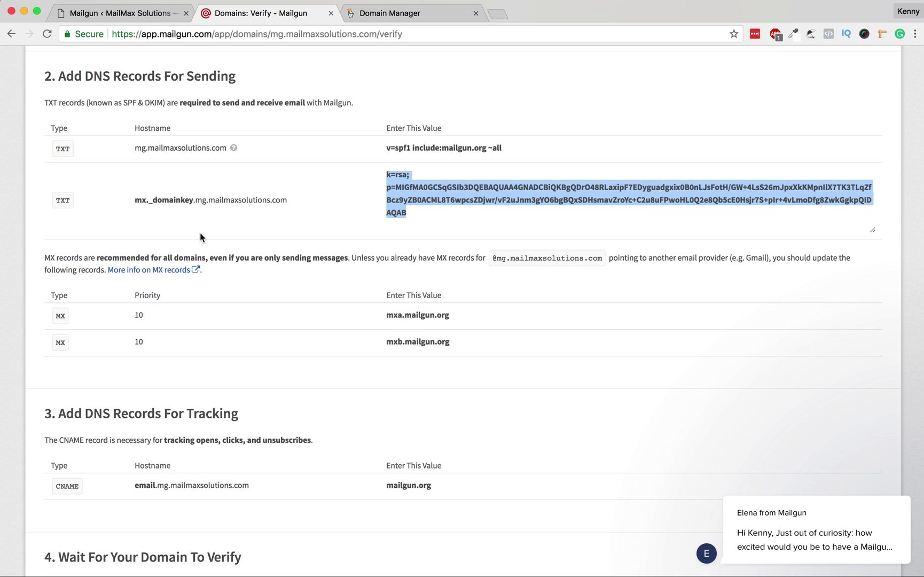
pyautogui.click(388, 16)
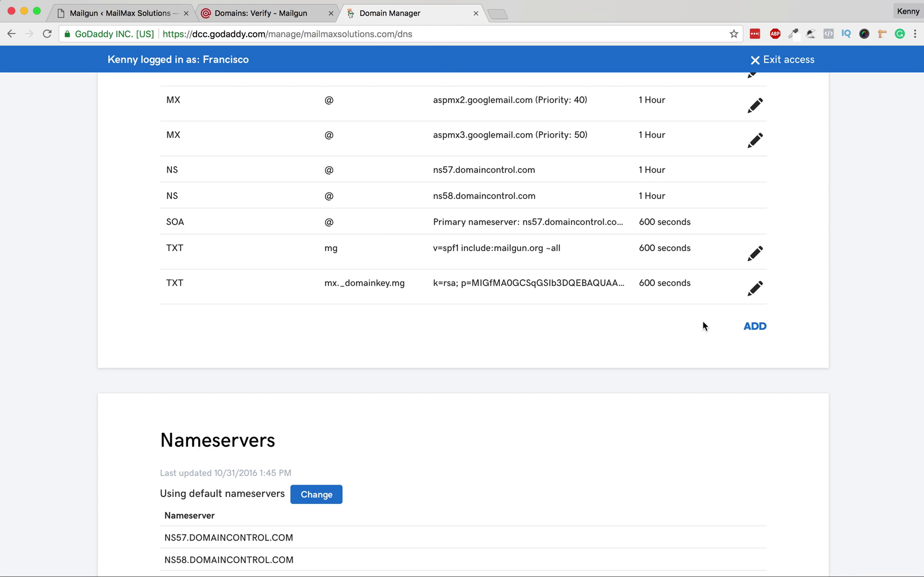
pyautogui.click(745, 330)
pyautogui.click(352, 364)
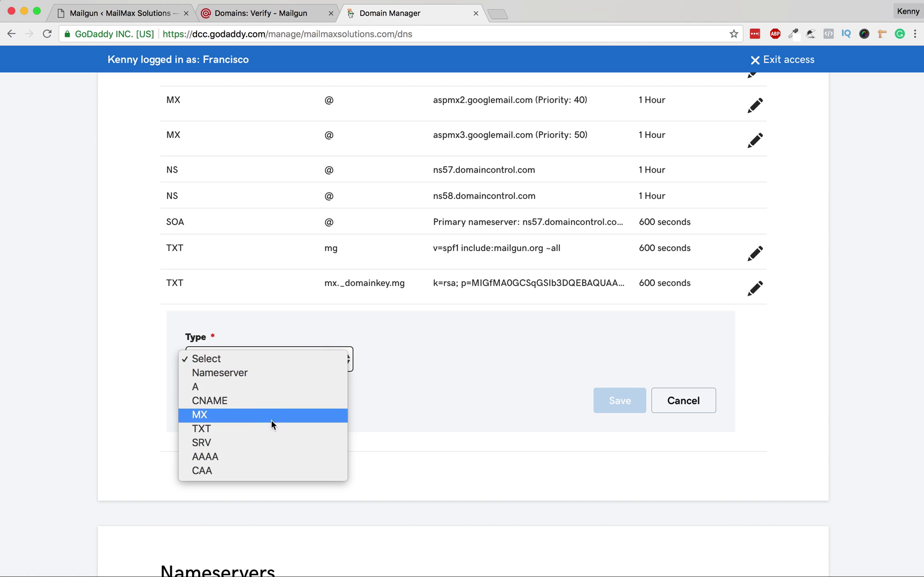
pyautogui.click(310, 412)
pyautogui.click(402, 365)
pyautogui.write('mg')
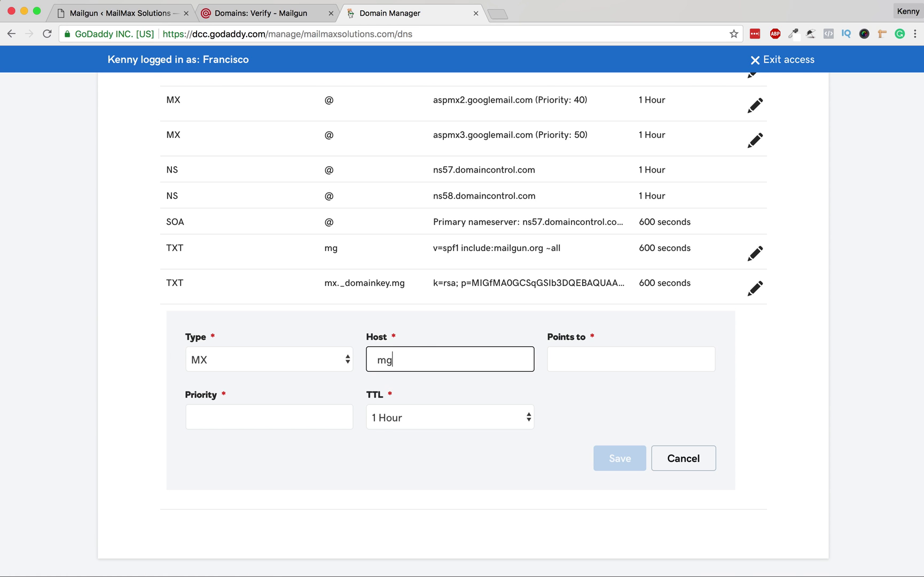
pyautogui.press('Tab')
# Step: Copy mxa.mailgun.org from Mailgun and paste it as the MX target
pyautogui.click(248, 15)
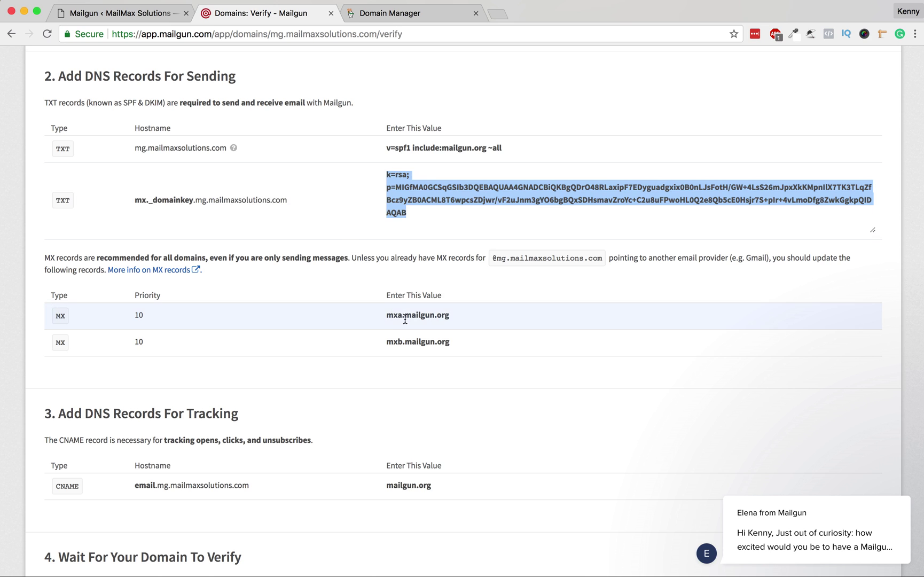
pyautogui.moveTo(387, 315); pyautogui.dragTo(449, 315)
pyautogui.press('super+c')
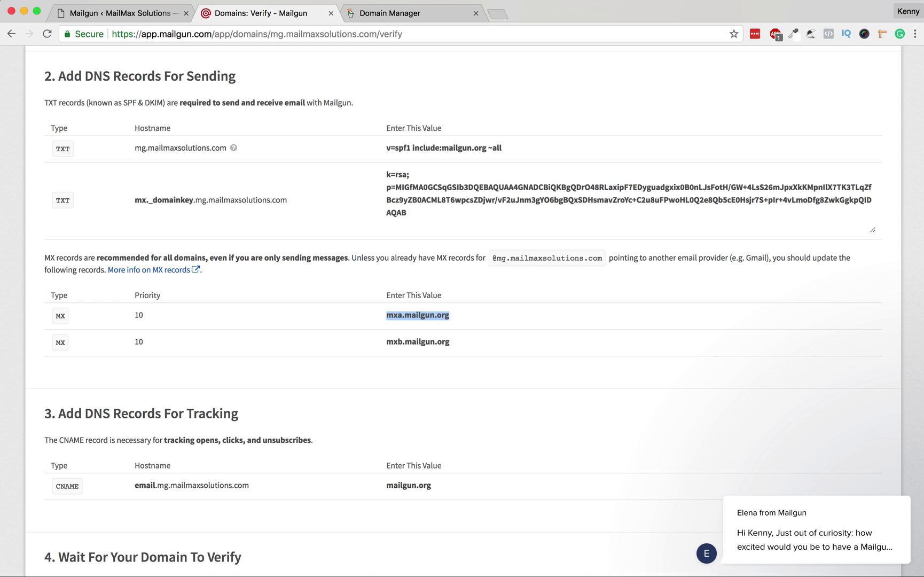
pyautogui.click(405, 14)
pyautogui.press('super+v')
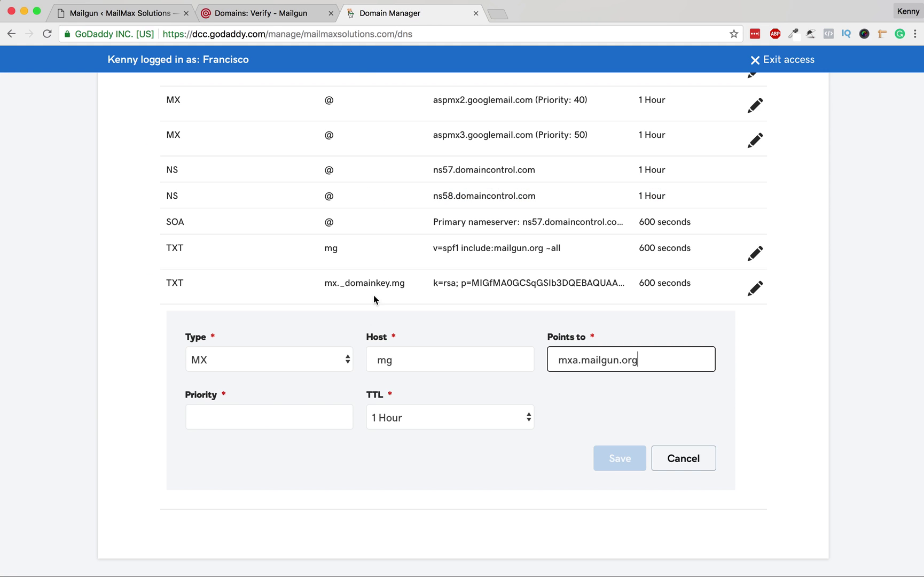
pyautogui.click(306, 411)
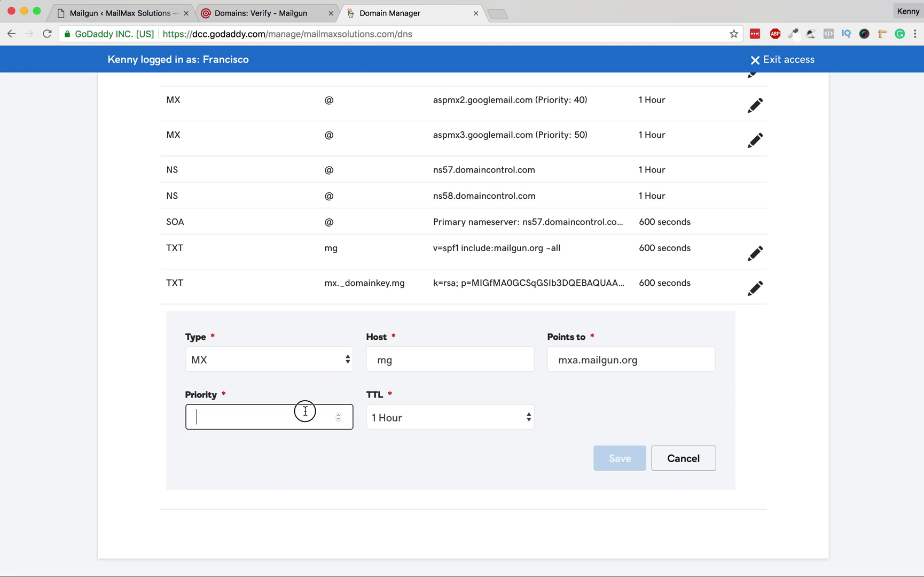
# Step: Give the MX record priority 10 and a 600-second TTL, then save it
pyautogui.click(229, 16)
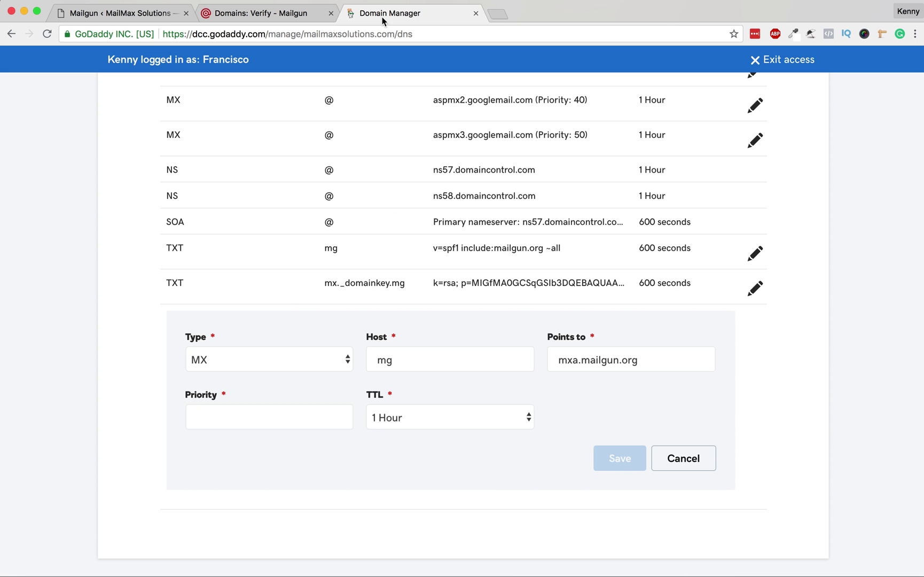
pyautogui.click(386, 15)
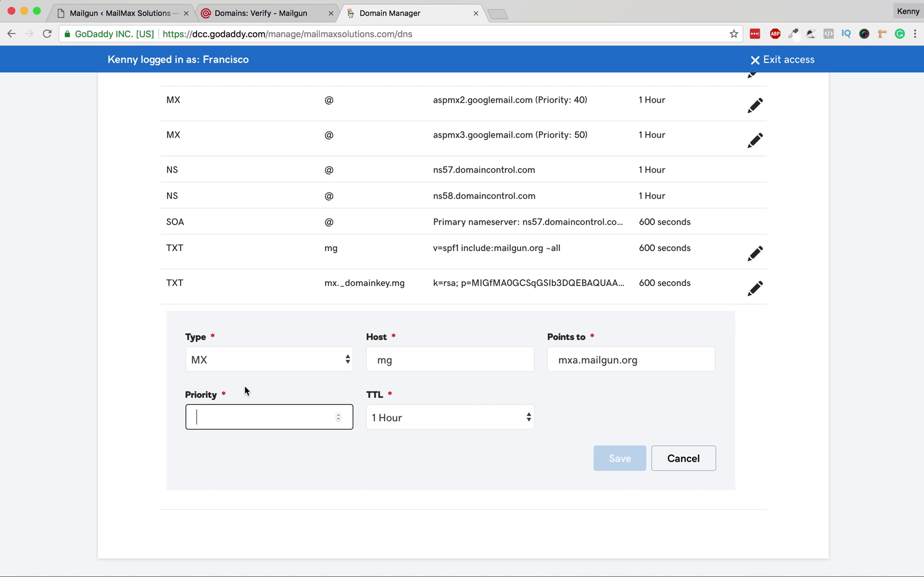
pyautogui.write('10')
pyautogui.click(396, 419)
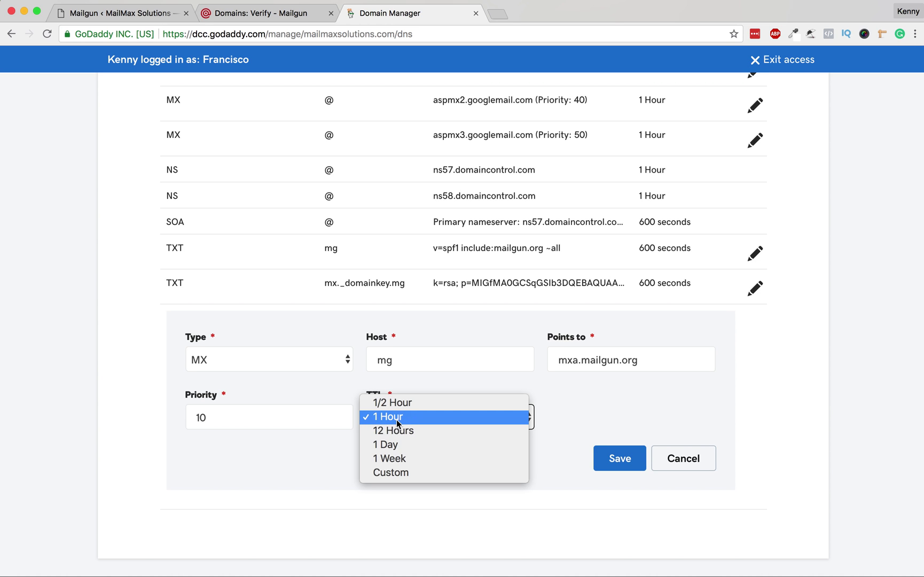
pyautogui.click(398, 475)
pyautogui.click(563, 414)
pyautogui.press('BackSpace')
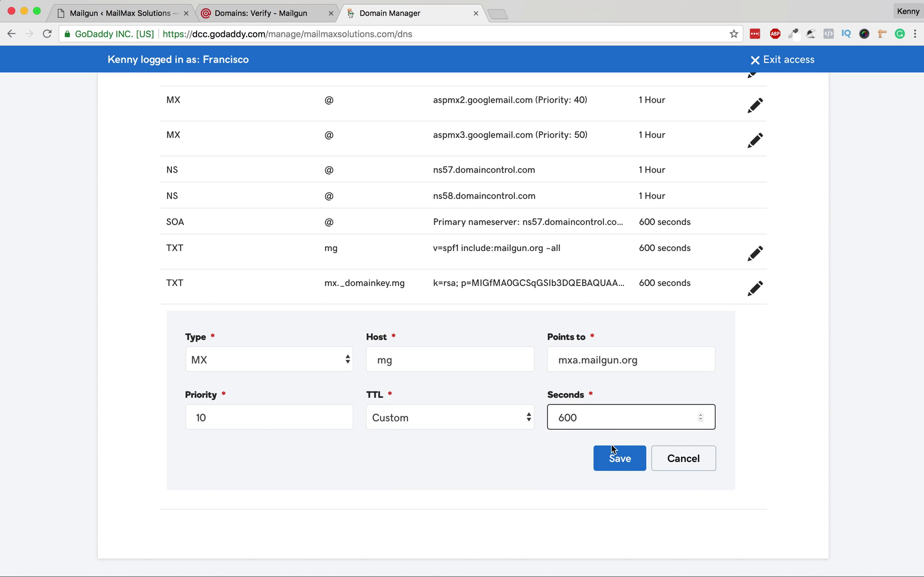
pyautogui.click(615, 454)
pyautogui.click(260, 12)
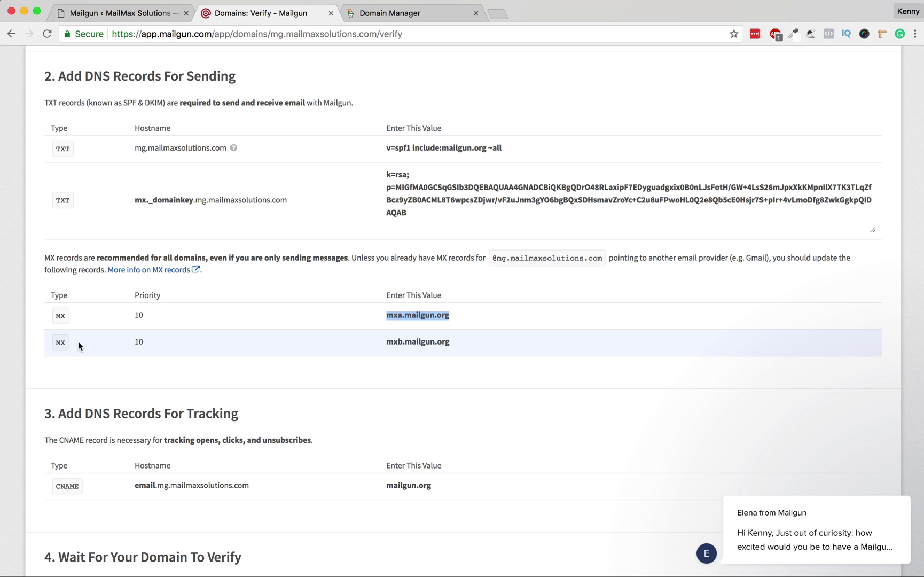
# Step: Copy mxb.mailgun.org and start another MX record with host mg
pyautogui.click(394, 343)
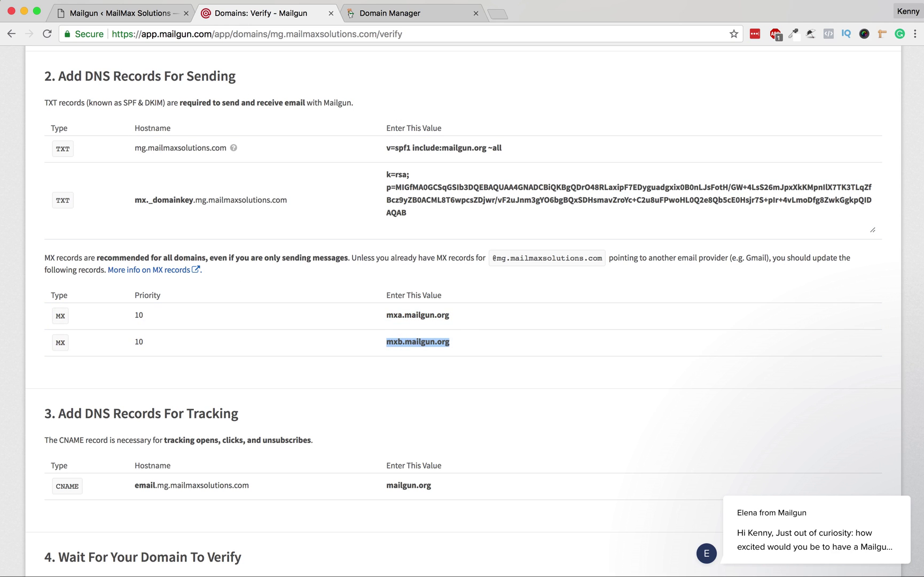
pyautogui.click(404, 22)
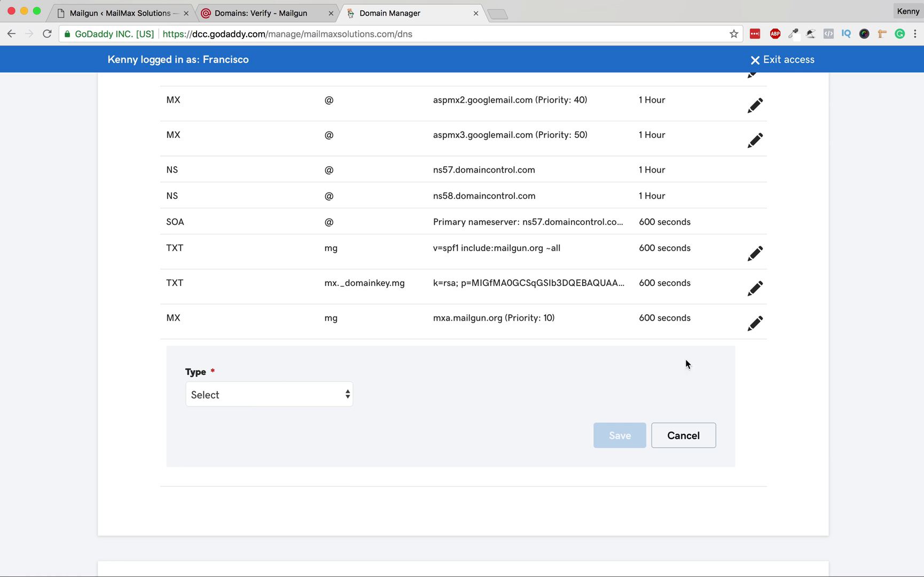
pyautogui.click(291, 389)
pyautogui.click(260, 449)
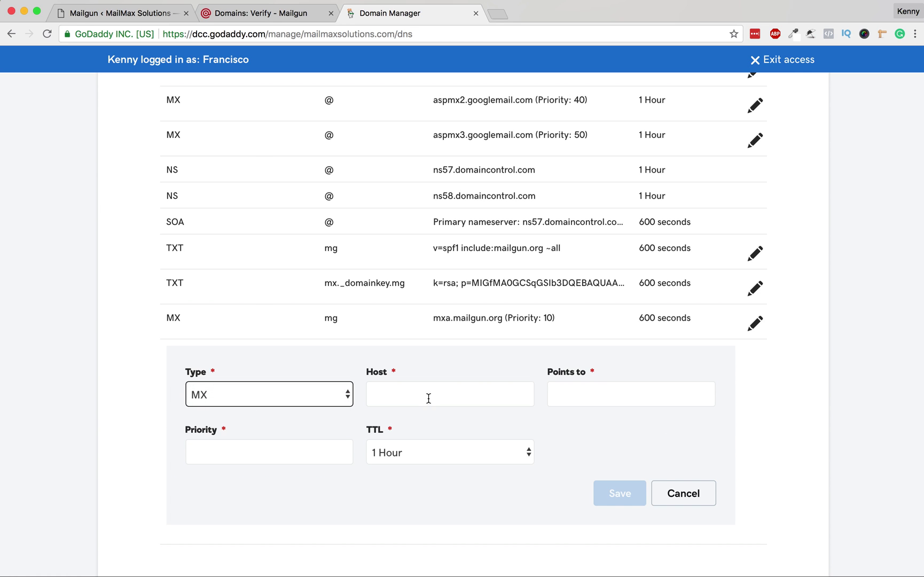
pyautogui.click(428, 397)
pyautogui.write('mg')
pyautogui.press('Tab')
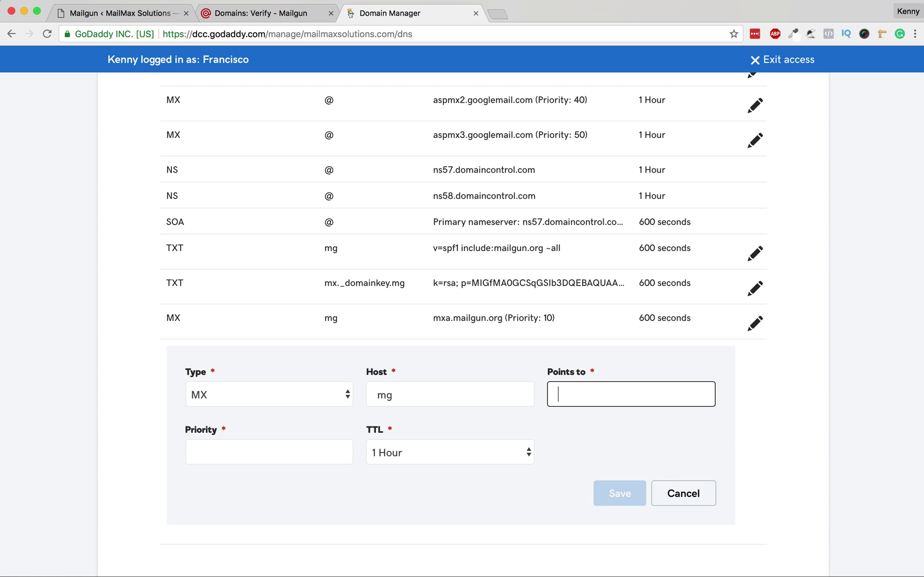
pyautogui.write('mxb.mailgun.org')
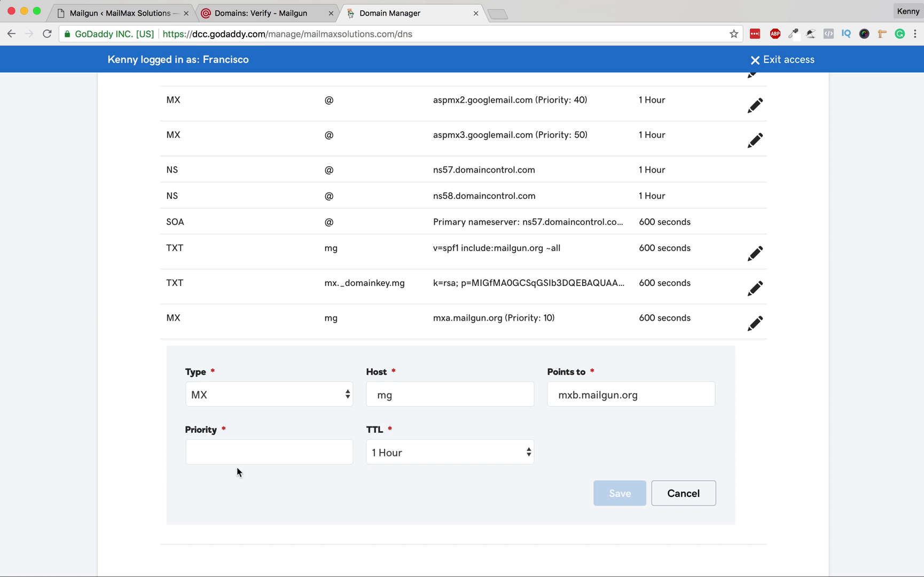
# Step: Give the mxb.mailgun.org record priority 10 and a 600-second TTL, then save
pyautogui.click(250, 454)
pyautogui.write('10')
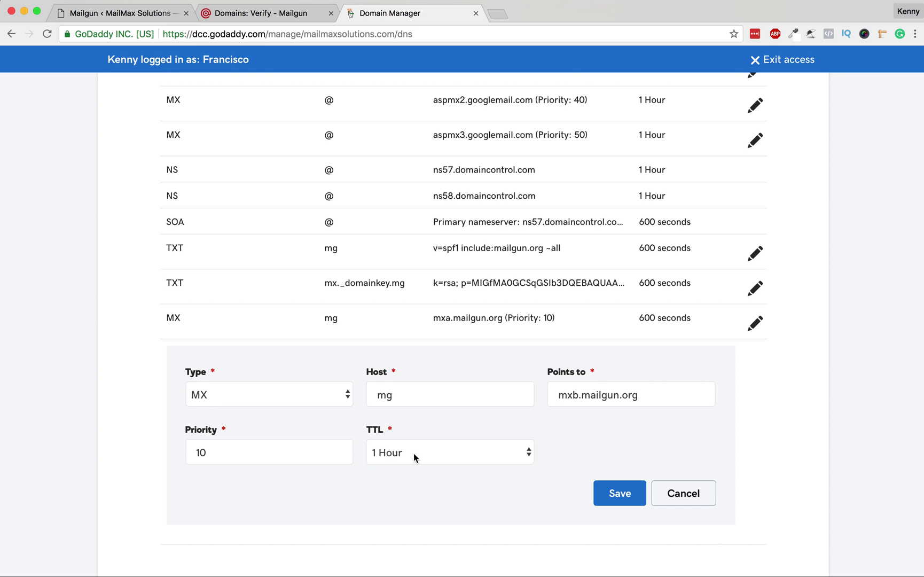
pyautogui.click(414, 452)
pyautogui.click(408, 507)
pyautogui.click(564, 452)
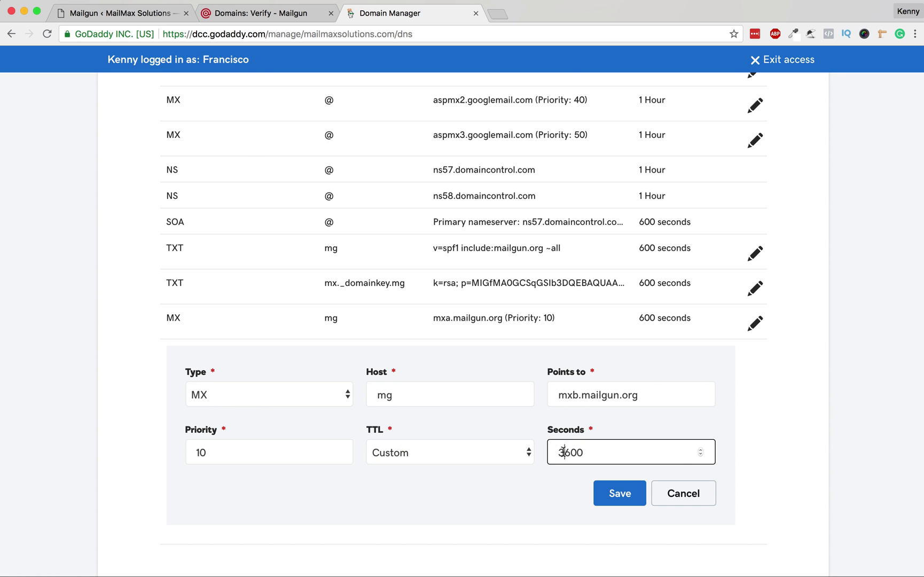
pyautogui.press('BackSpace')
pyautogui.click(637, 498)
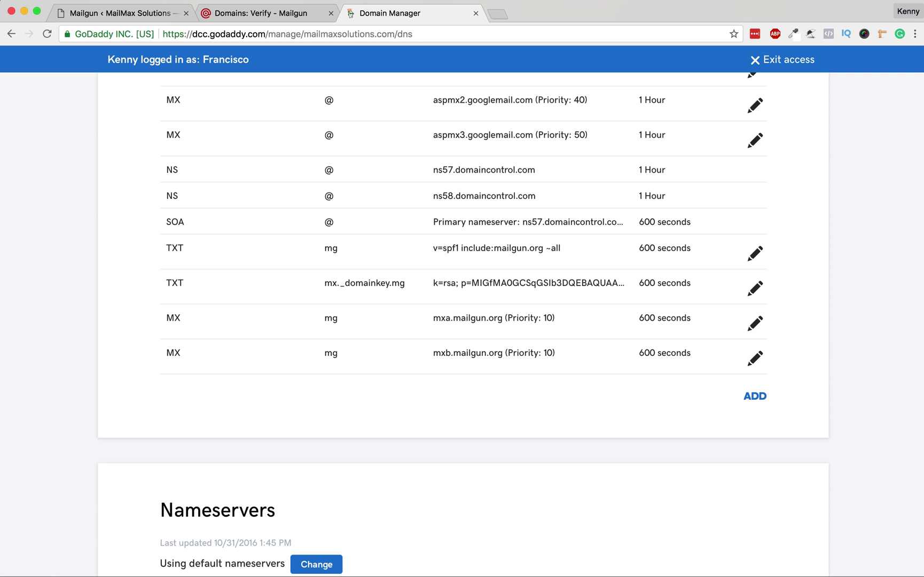
pyautogui.click(226, 14)
pyautogui.scroll(-2, 281, 228)
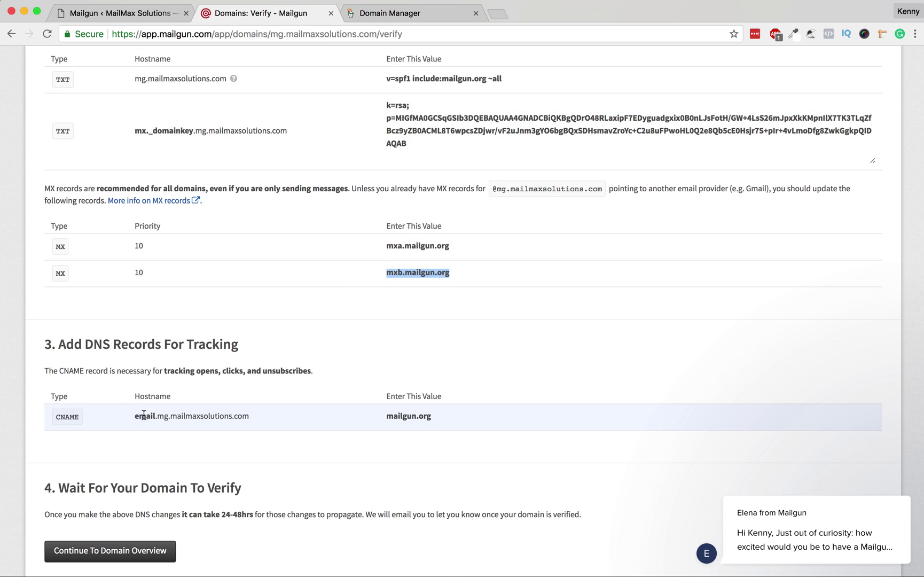
# Step: Copy email.mg from Mailgun and start a CNAME record with that host
pyautogui.moveTo(135, 416); pyautogui.dragTo(164, 415)
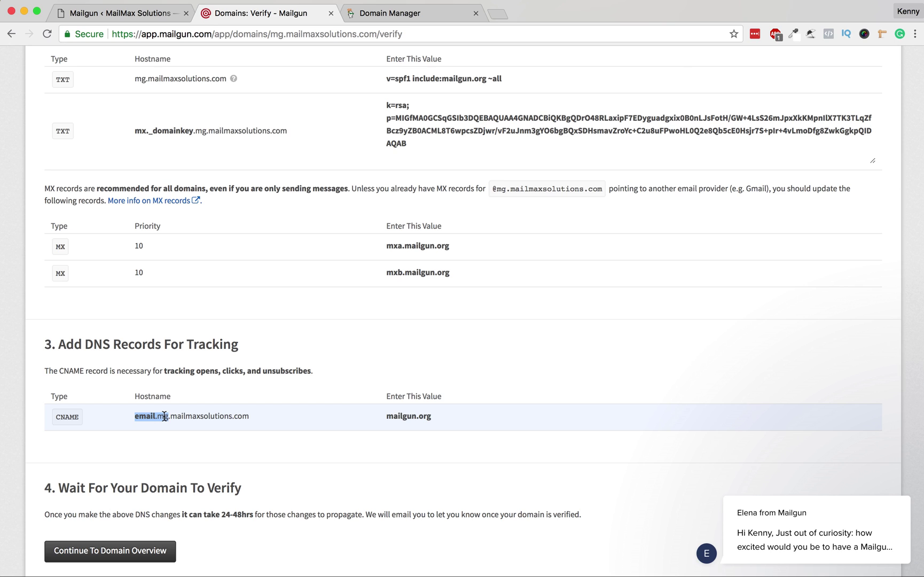
pyautogui.click(393, 17)
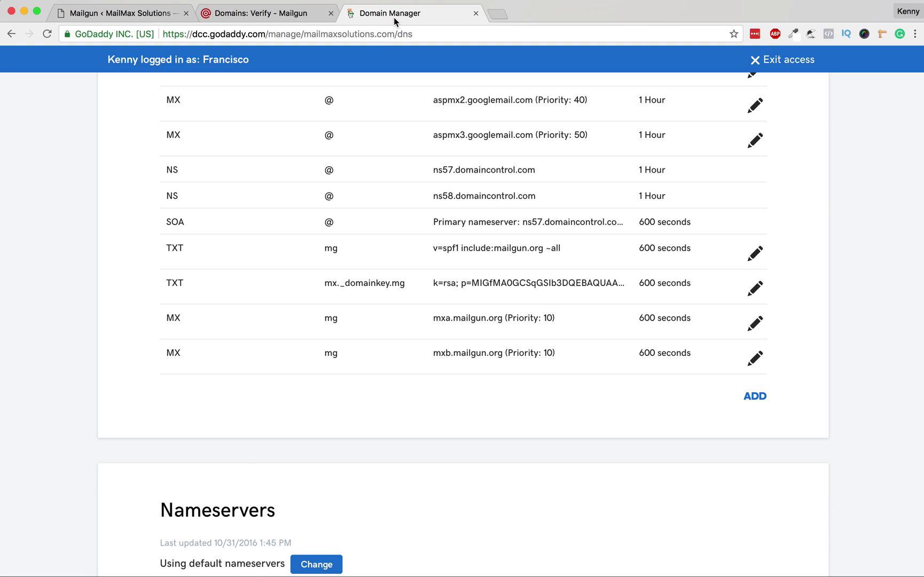
pyautogui.click(755, 395)
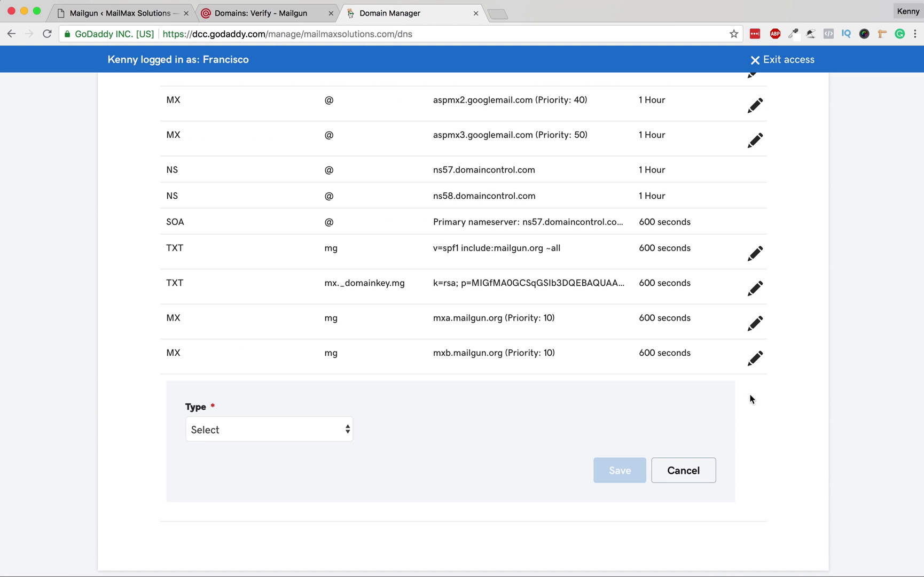
pyautogui.click(204, 430)
pyautogui.click(226, 467)
pyautogui.click(386, 425)
pyautogui.write('email.mg')
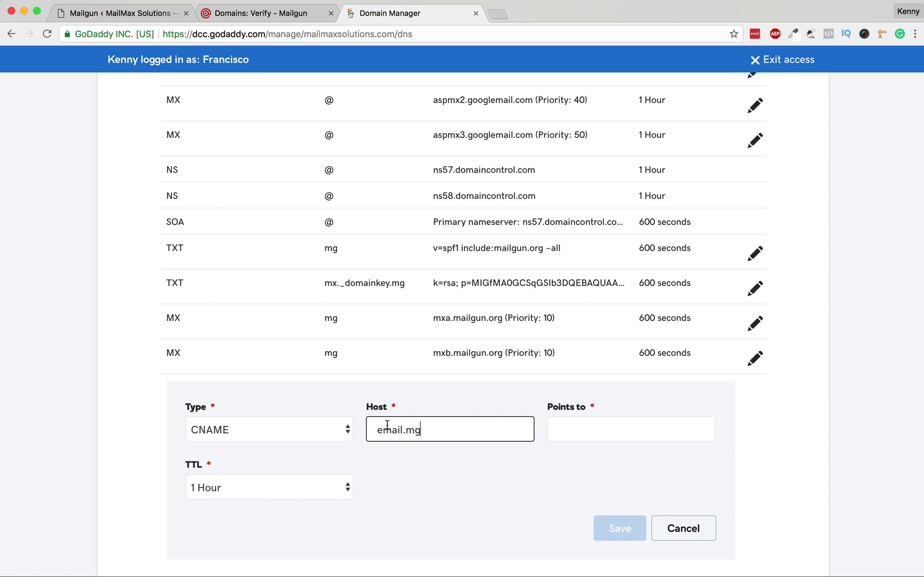
# Step: Copy mailgun.org from Mailgun and paste it as the CNAME target
pyautogui.click(250, 12)
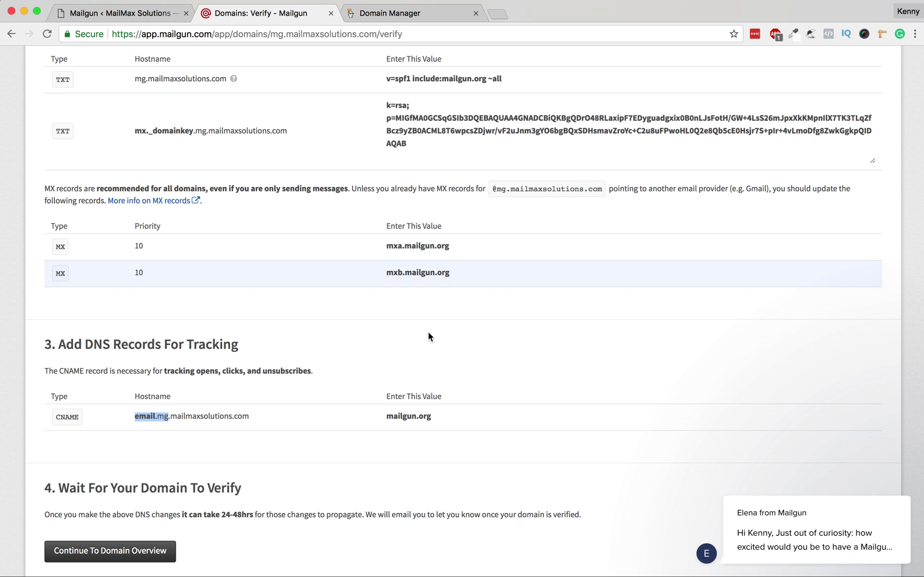
pyautogui.doubleClick(408, 415)
pyautogui.press('super+c')
pyautogui.click(404, 13)
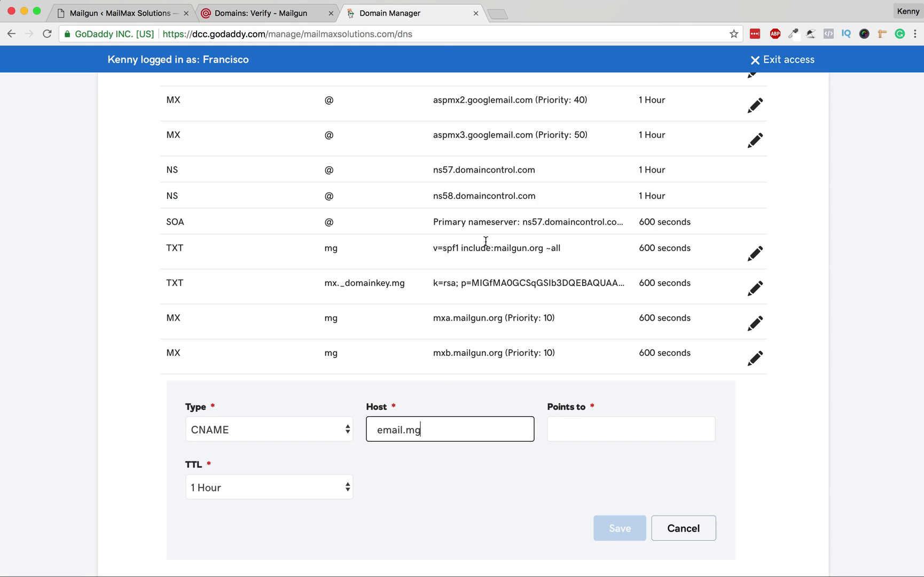
pyautogui.click(582, 421)
pyautogui.press('super+v')
# Step: Set the CNAME's TTL to 600 seconds, save it, and return to Mailgun
pyautogui.click(326, 490)
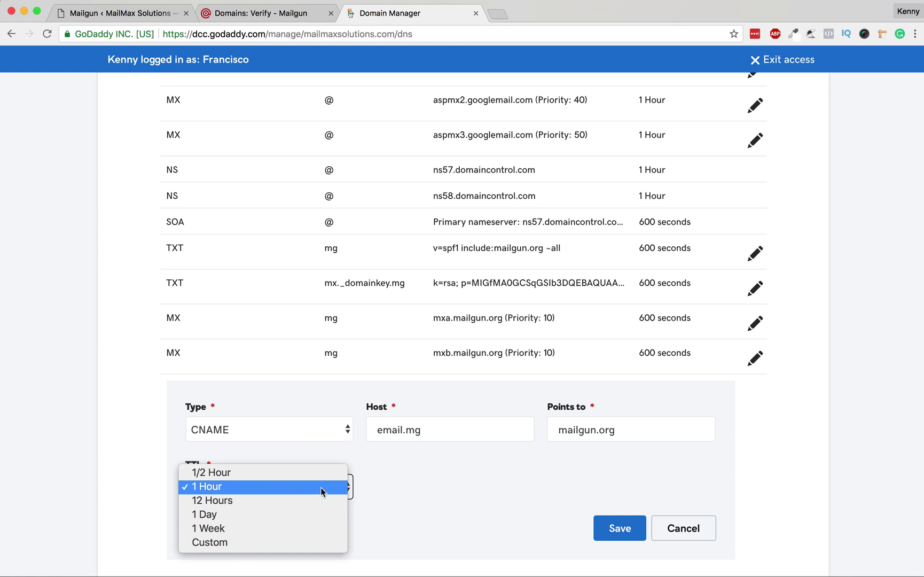
pyautogui.click(306, 543)
pyautogui.click(383, 487)
pyautogui.press('BackSpace')
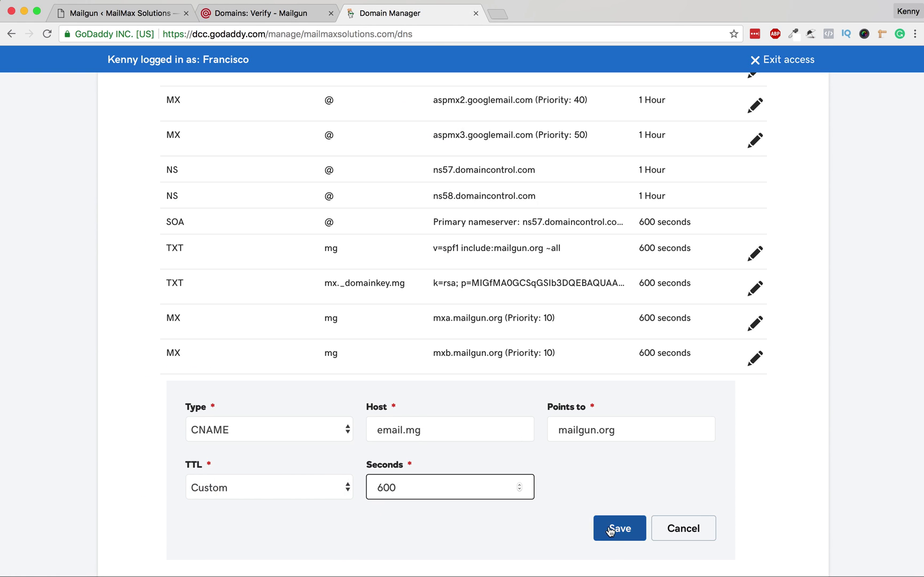
pyautogui.click(610, 531)
pyautogui.click(238, 13)
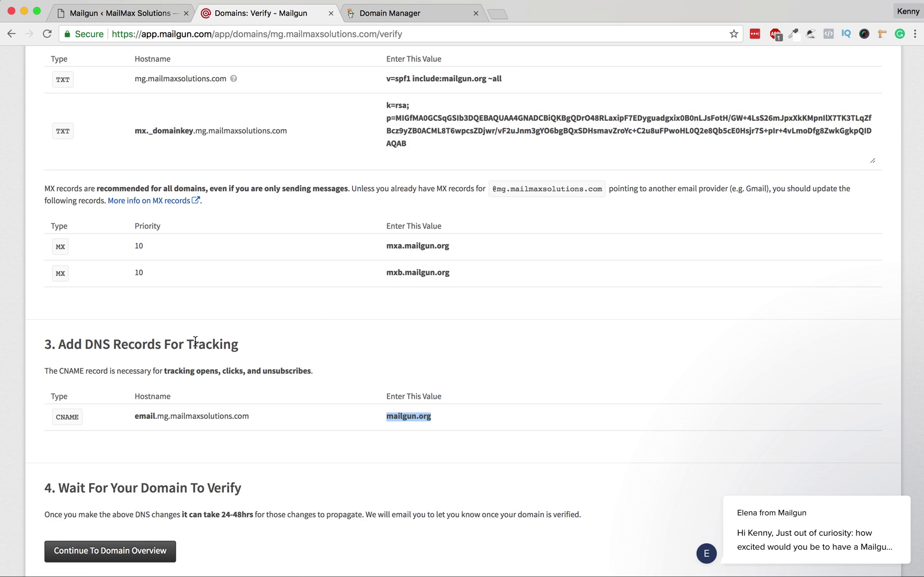
pyautogui.scroll(-2, 194, 342)
# Step: Recheck DNS until mg.mailmaxsolutions.com shows Active, then copy its API key for WordPress
pyautogui.click(140, 490)
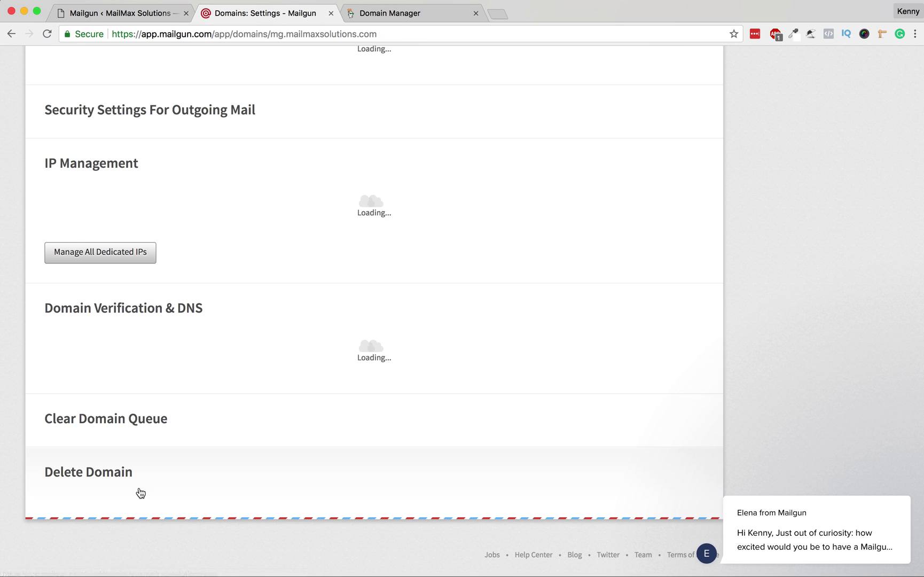
pyautogui.scroll(2, 337, 168)
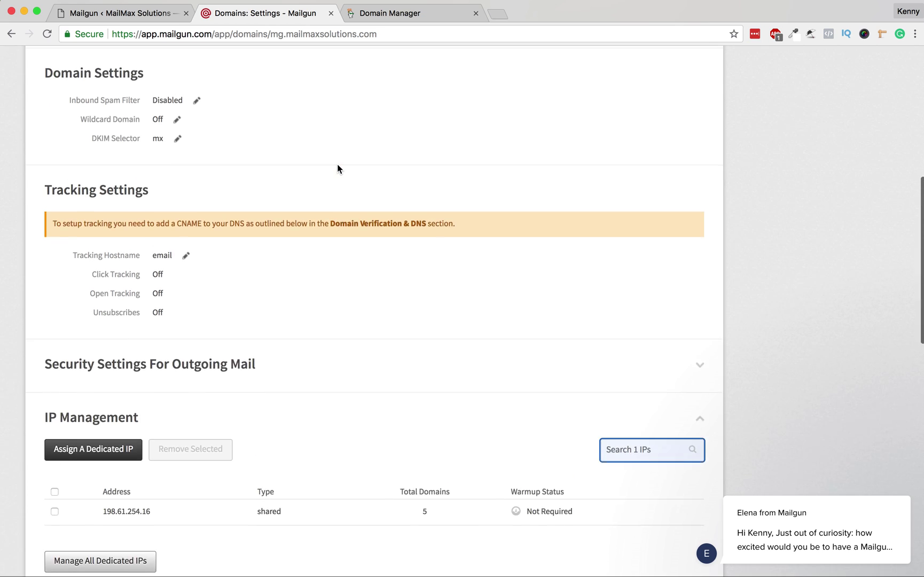
pyautogui.scroll(3, 337, 169)
pyautogui.scroll(3, 337, 169)
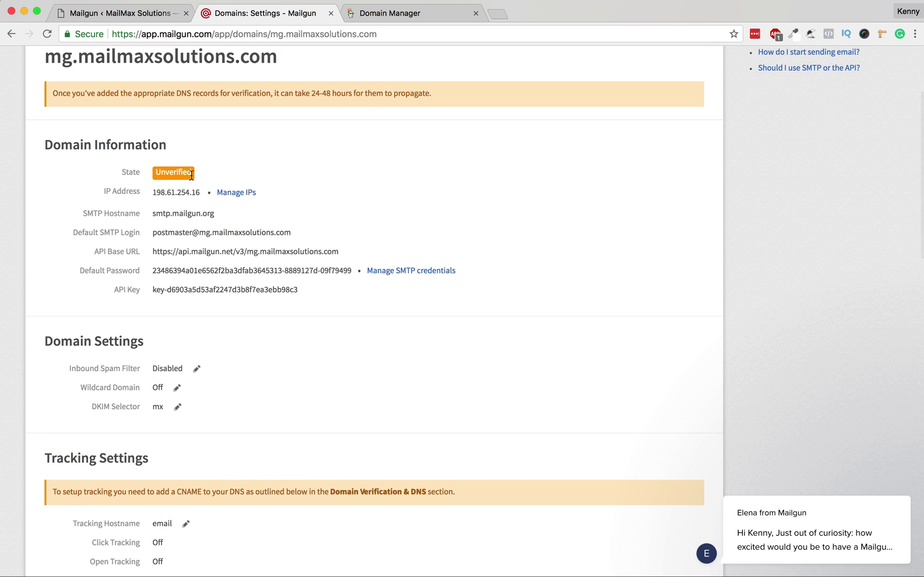
pyautogui.scroll(-2, 238, 247)
pyautogui.scroll(-2, 238, 247)
pyautogui.scroll(-2, 238, 247)
pyautogui.scroll(-3, 238, 247)
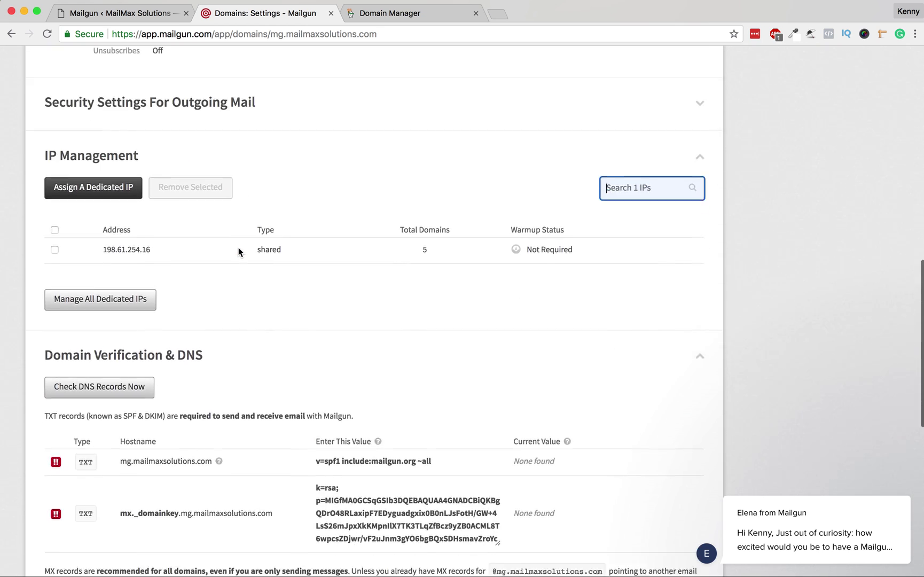
pyautogui.scroll(-1, 238, 248)
pyautogui.scroll(-2, 238, 248)
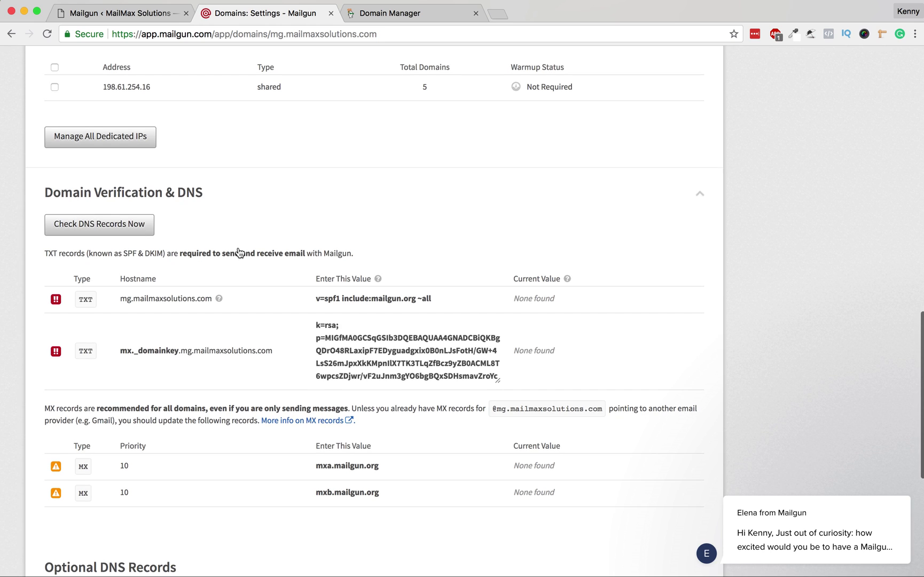
pyautogui.click(107, 224)
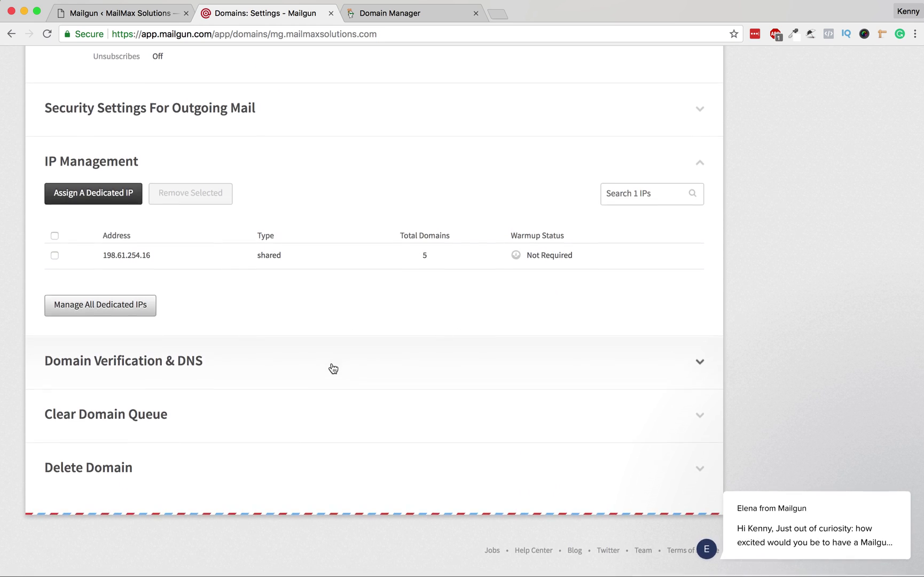
pyautogui.scroll(4, 330, 366)
pyautogui.scroll(5, 332, 368)
pyautogui.scroll(1, 332, 368)
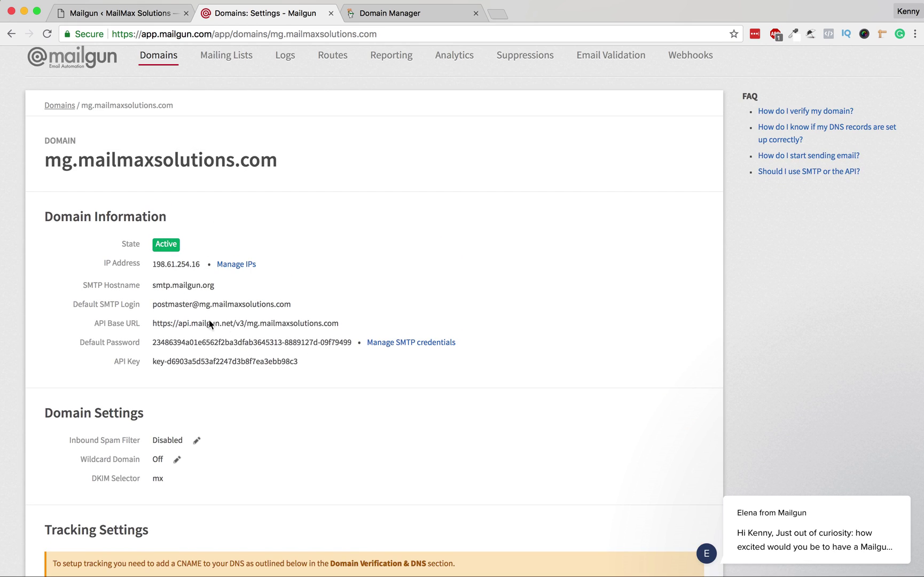
pyautogui.doubleClick(169, 360)
pyautogui.moveTo(168, 360); pyautogui.dragTo(156, 359)
pyautogui.hotkey('ctrl', 'c')
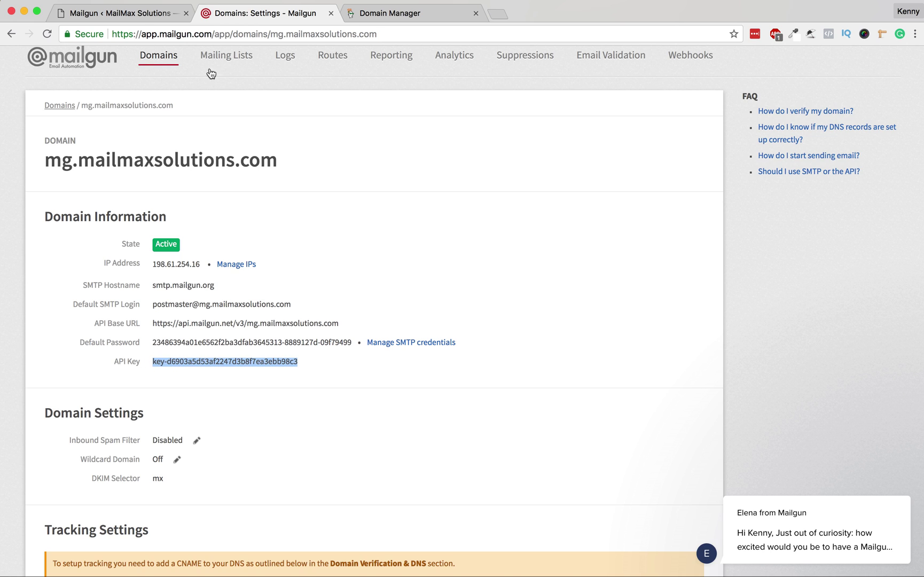
pyautogui.click(146, 13)
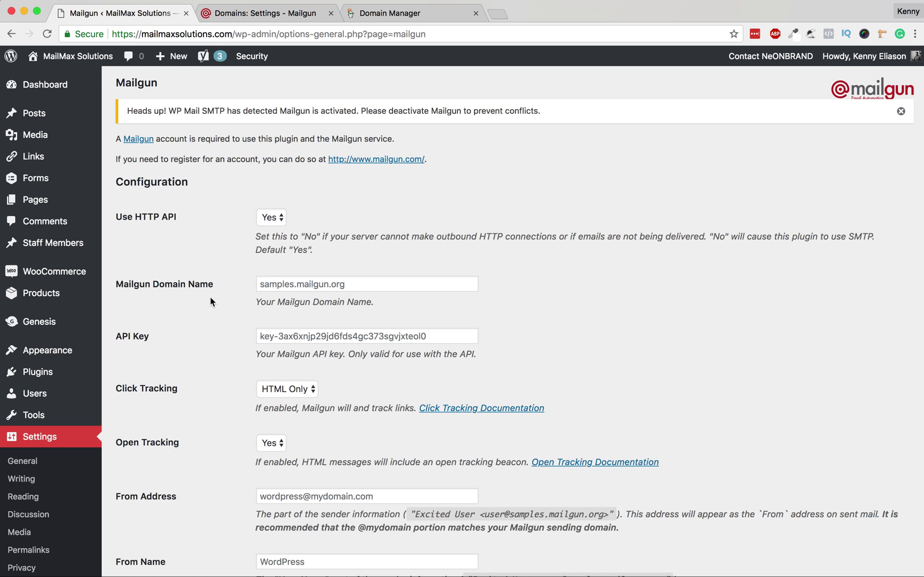
# Step: Replace the old API key with the copied one and set the domain to mg.mailmaxsolutions.com
pyautogui.click(307, 334)
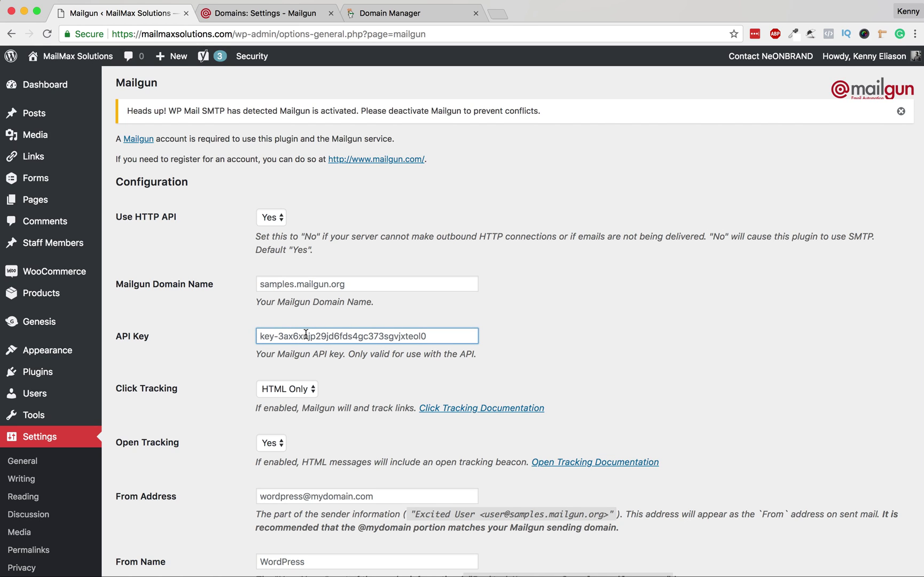
pyautogui.hotkey('ctrl', 'a')
pyautogui.hotkey('ctrl', 'v')
pyautogui.tripleClick(301, 282)
pyautogui.write('mg.')
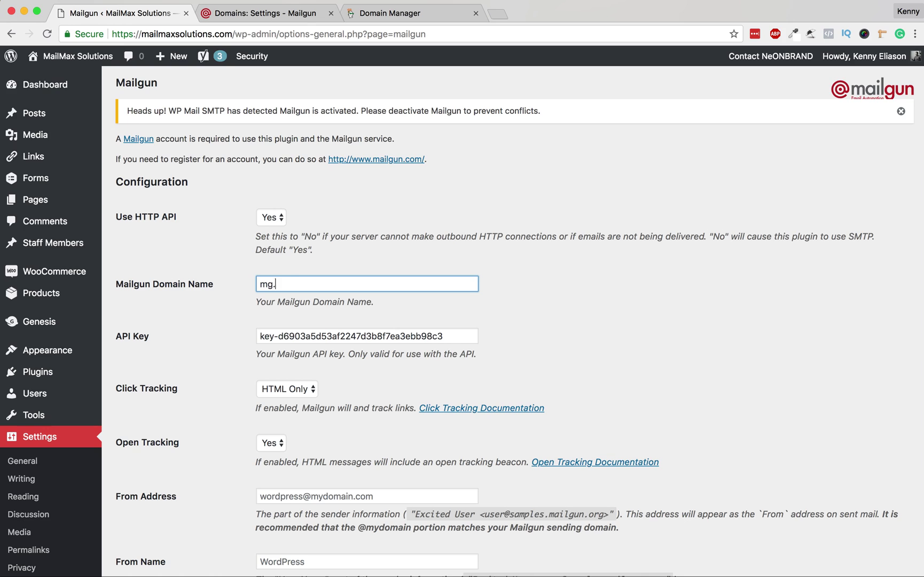
pyautogui.write('mailmaxsolu')
pyautogui.write('tions.com')
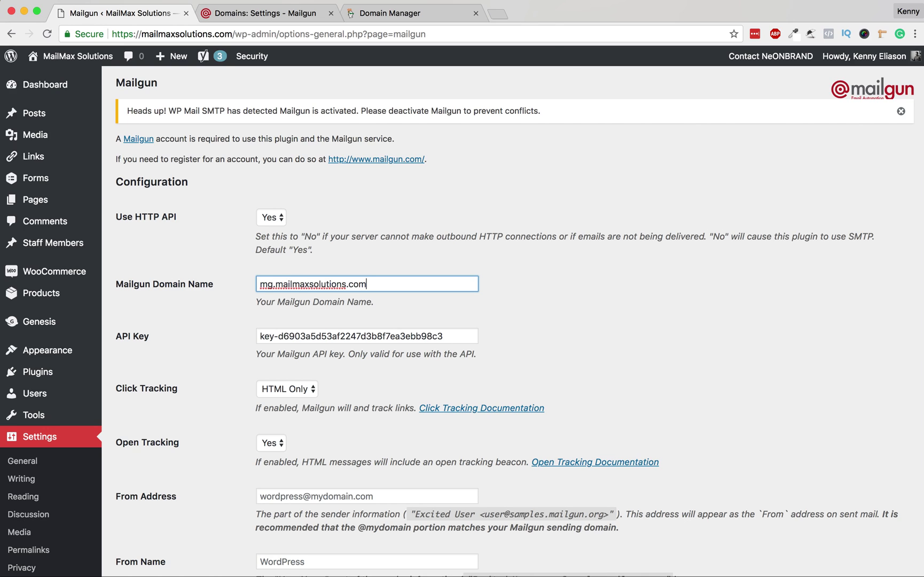
pyautogui.scroll(-3, 325, 393)
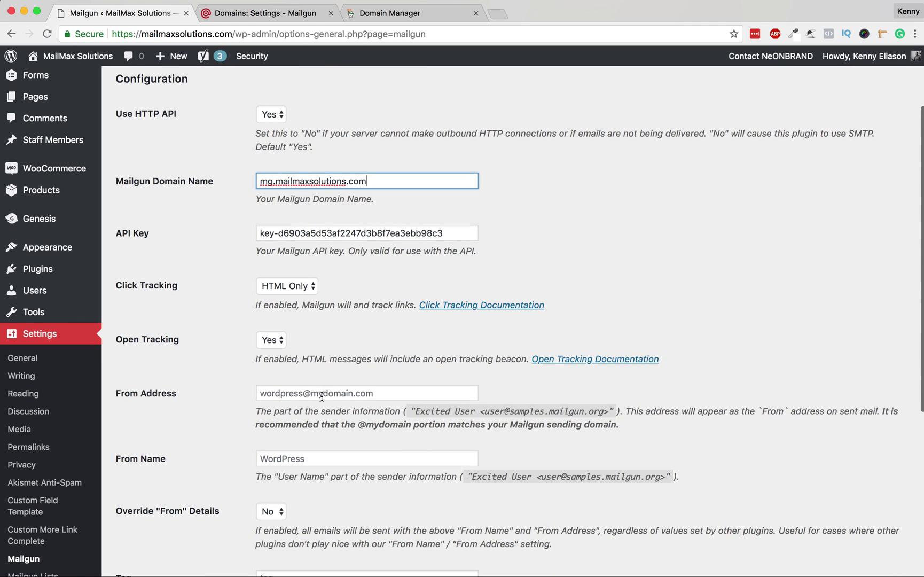
pyautogui.click(313, 393)
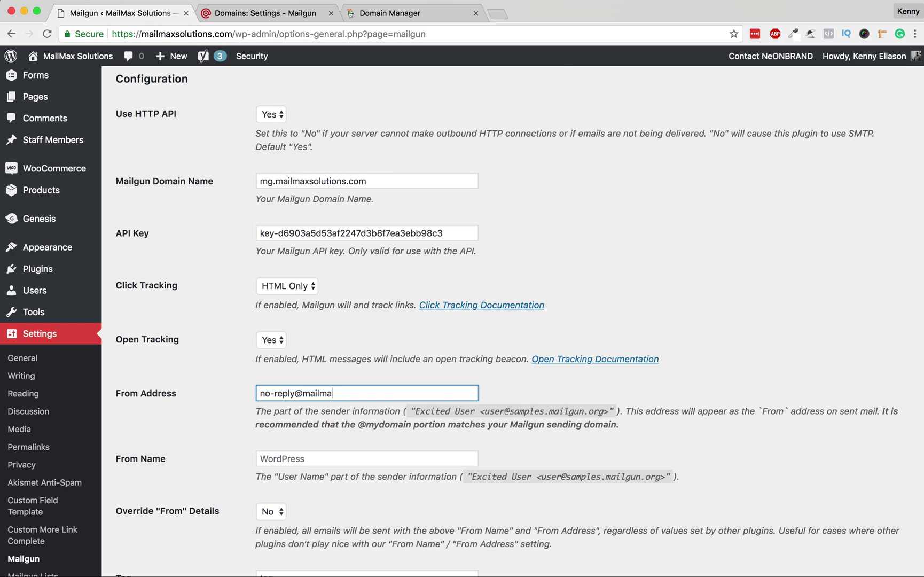
pyautogui.scroll(-2, 324, 407)
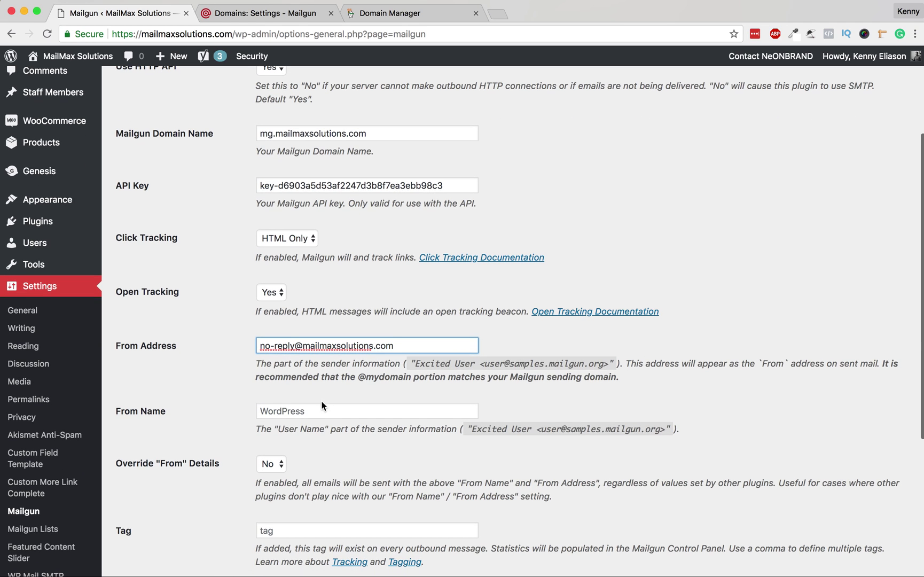
pyautogui.click(315, 418)
pyautogui.write('Mail')
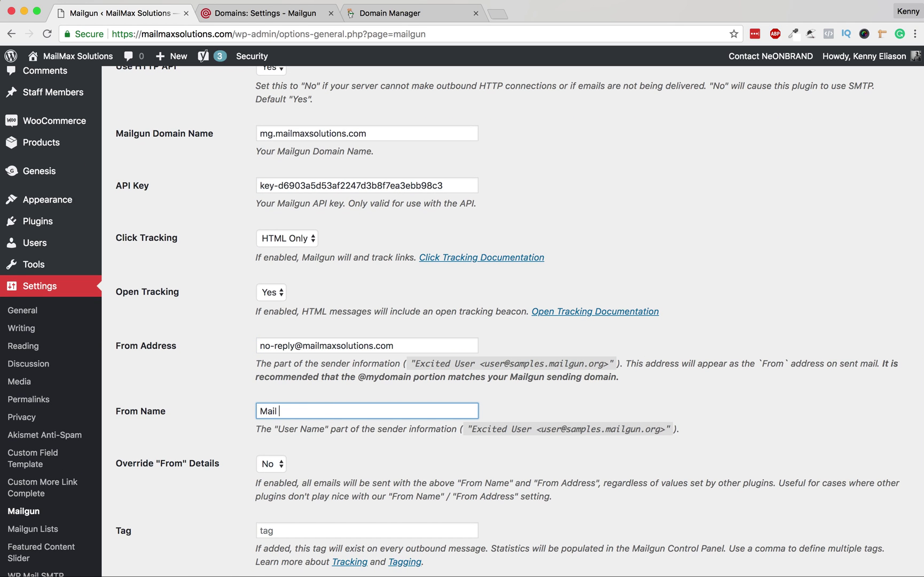
pyautogui.write(' Max')
pyautogui.press('BackSpace')
pyautogui.press('BackSpace')
pyautogui.press('BackSpace')
pyautogui.write('ma')
pyautogui.write('tion')
pyautogui.scroll(-2, 357, 466)
pyautogui.scroll(-3, 357, 466)
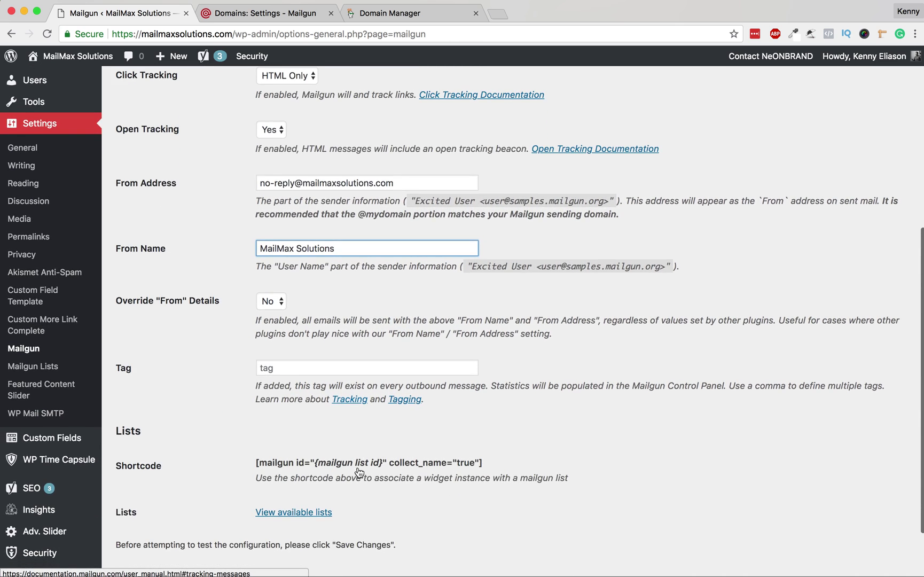
pyautogui.scroll(-2, 357, 466)
pyautogui.scroll(-1, 357, 466)
# Step: Save the Mailgun settings, run Test Configuration, and dismiss the success alert
pyautogui.click(164, 511)
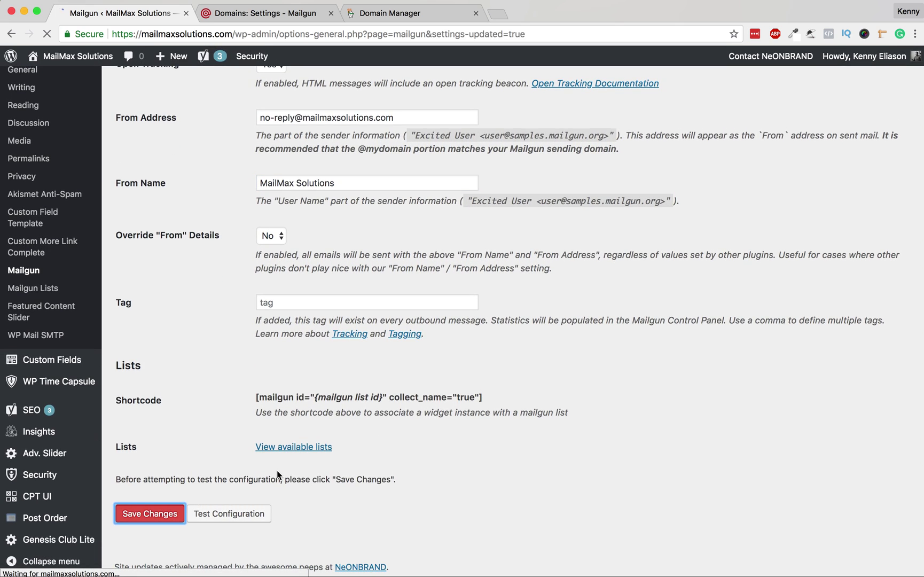
pyautogui.scroll(-10, 278, 475)
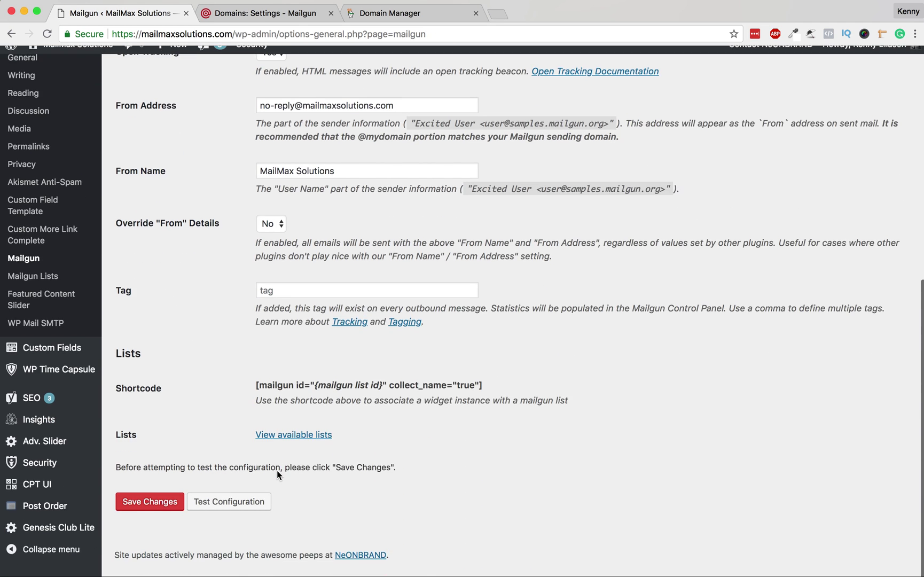
pyautogui.click(233, 511)
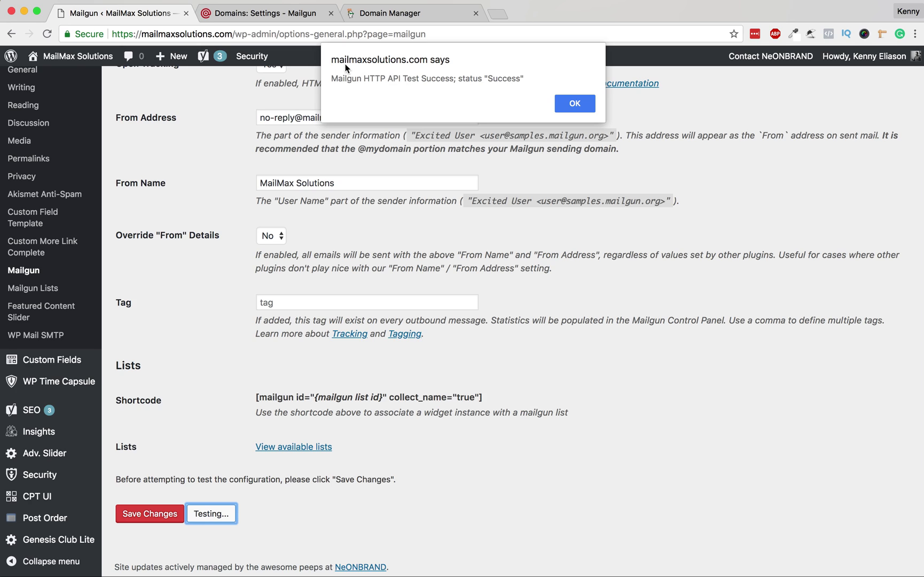
pyautogui.click(575, 104)
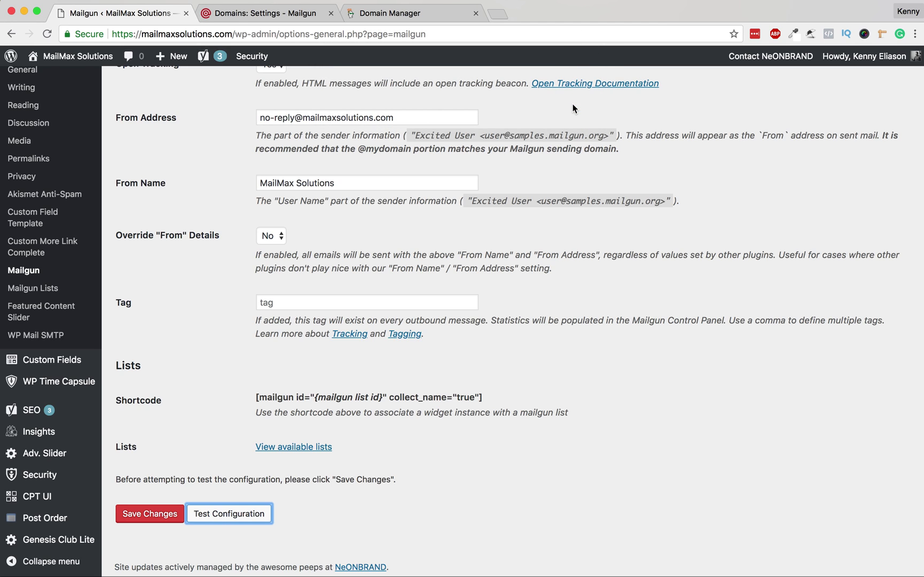